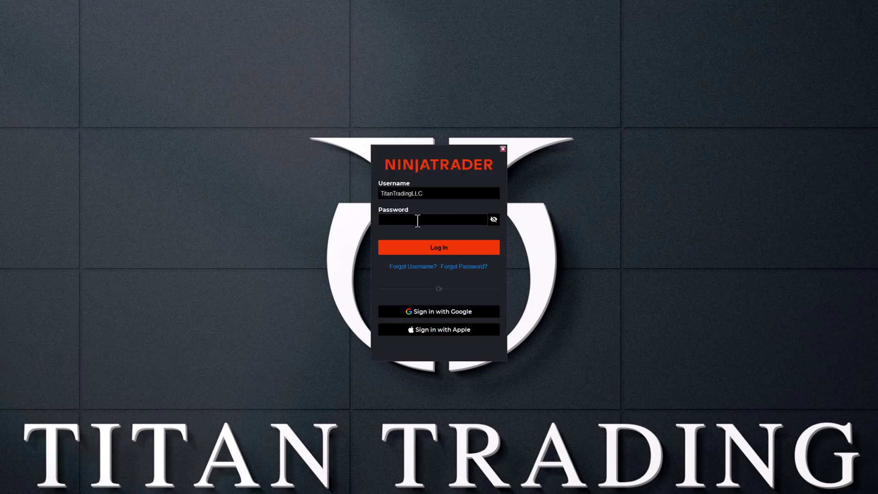
Enter the account password and log in to NinjaTrader 8.
text(**********)
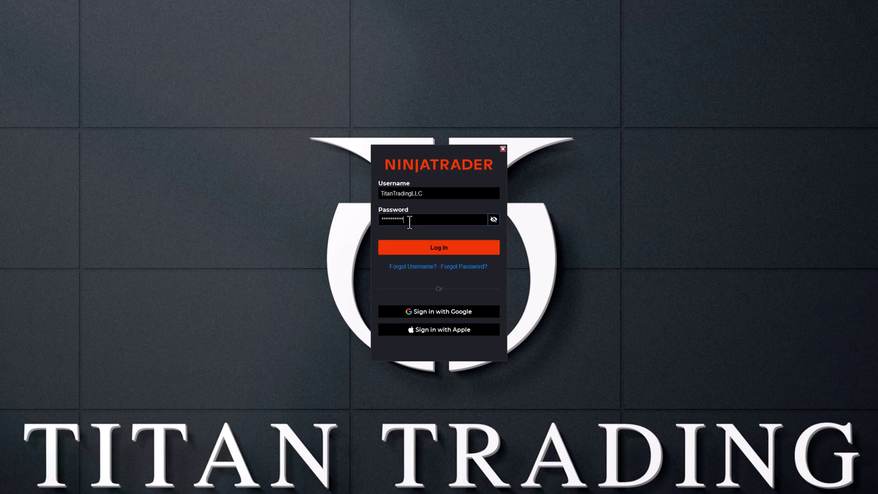
click(427, 243)
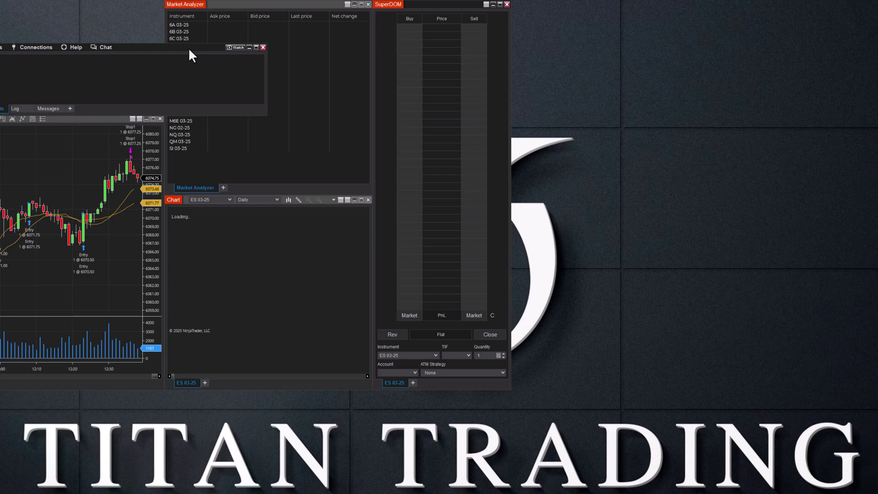
Close the Market Analyzer and SuperDOM windows.
click(368, 5)
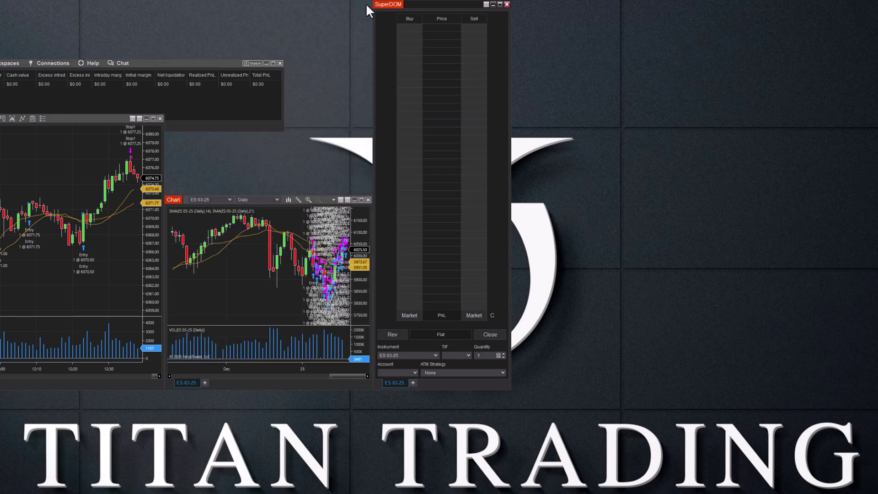
click(505, 4)
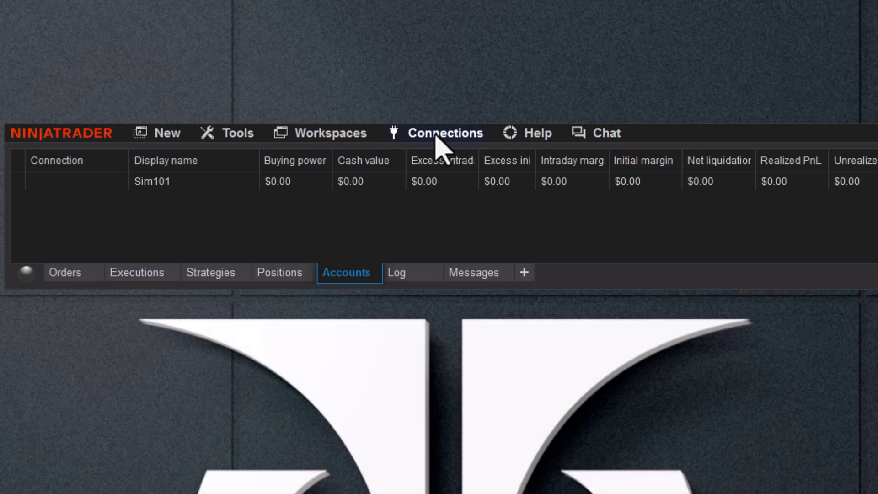
Start a new chart and choose ES 03-25 as the instrument in the Data Series dialog.
click(160, 135)
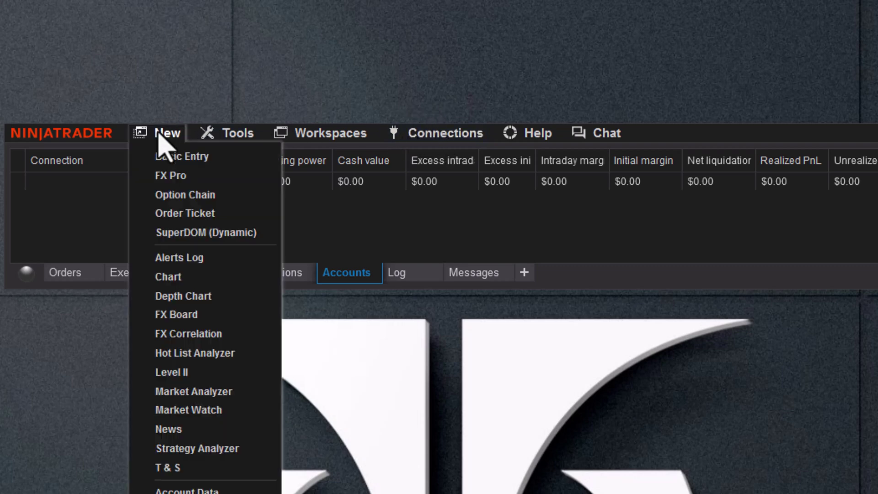
click(171, 278)
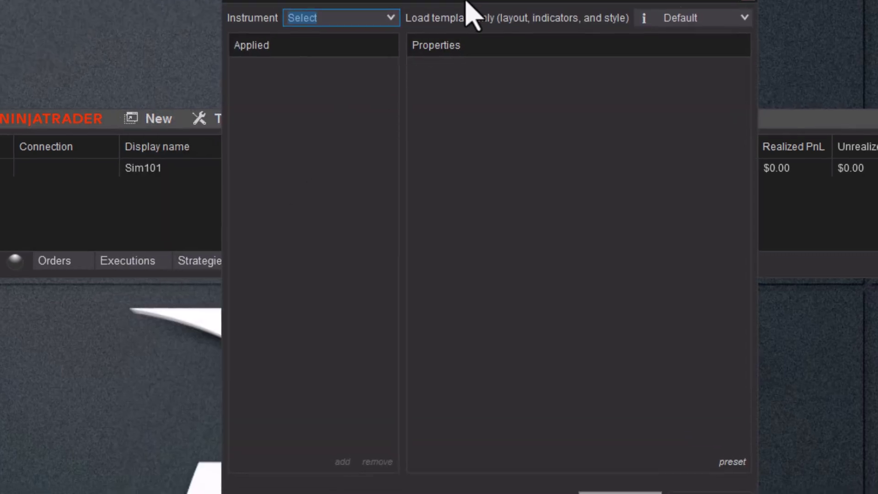
drag(421, 102, 443, 143)
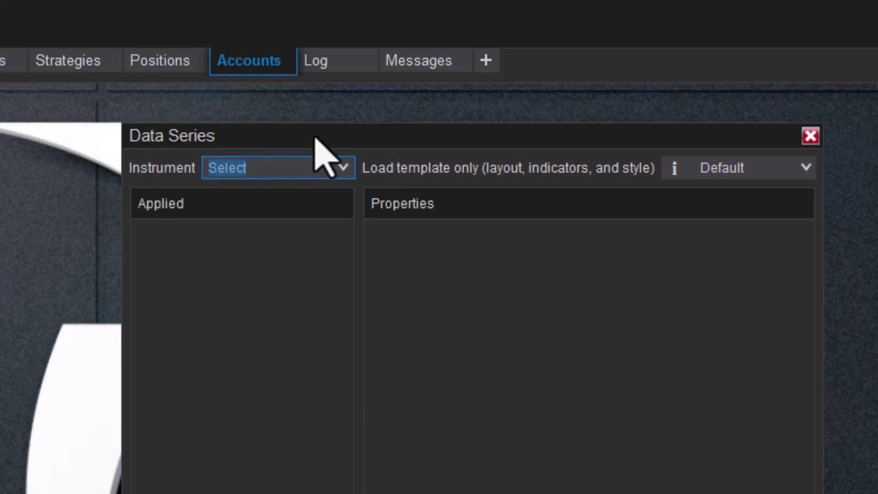
click(343, 167)
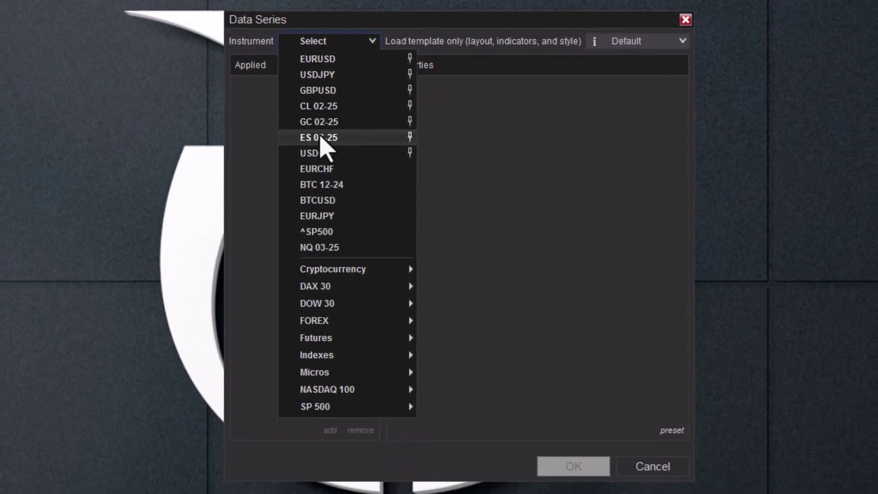
click(264, 320)
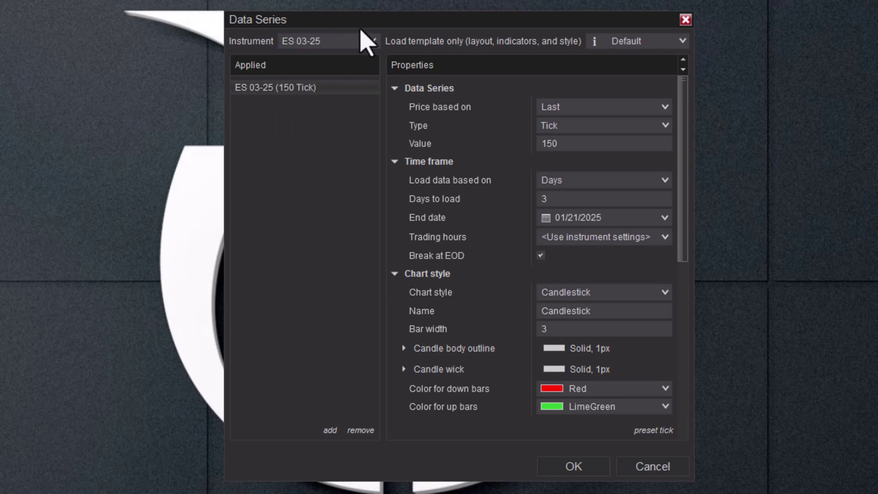
click(370, 42)
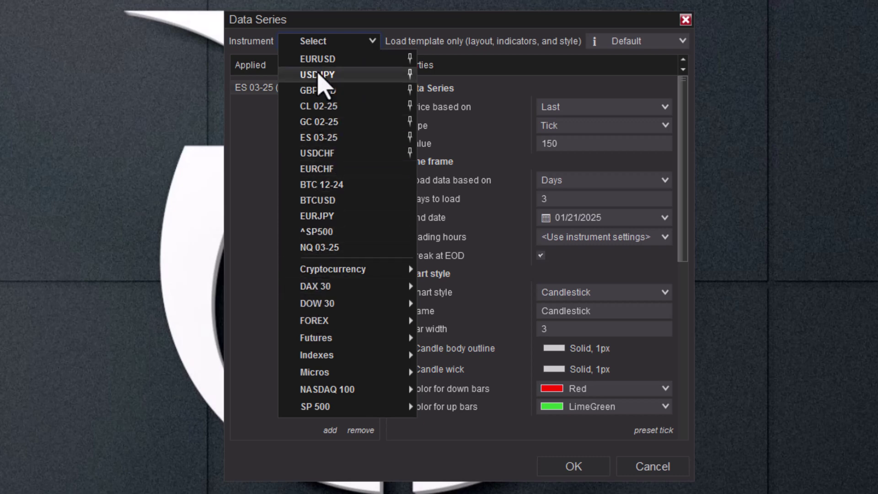
Apply ES 03-25 as the chart instrument and keep the Default template.
click(283, 138)
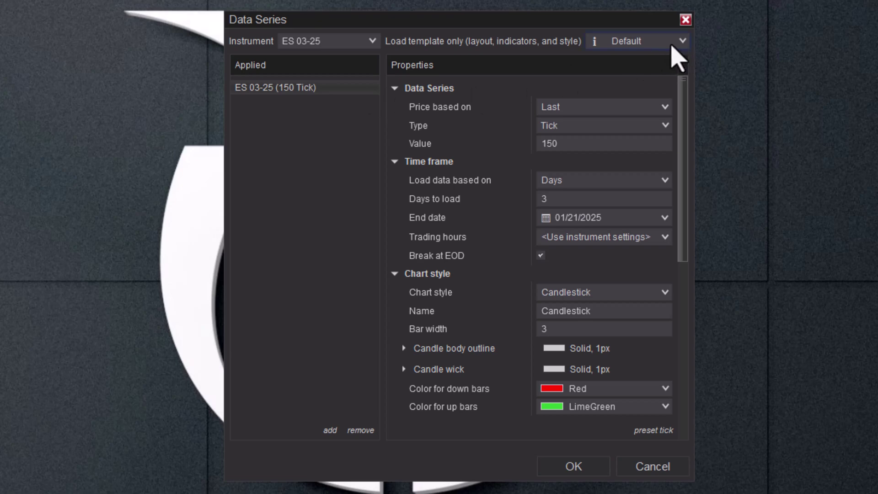
click(674, 56)
click(671, 44)
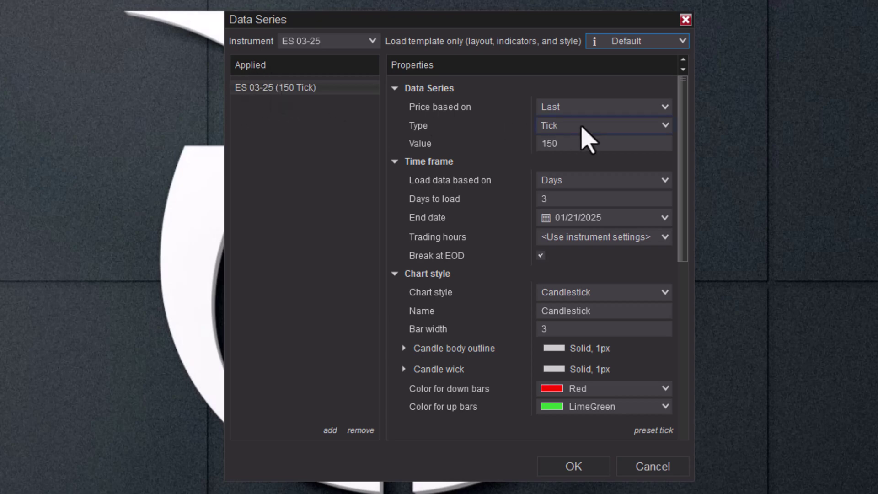
Set the series to 3000 Tick bars and Plot executions to Do not plot.
click(580, 126)
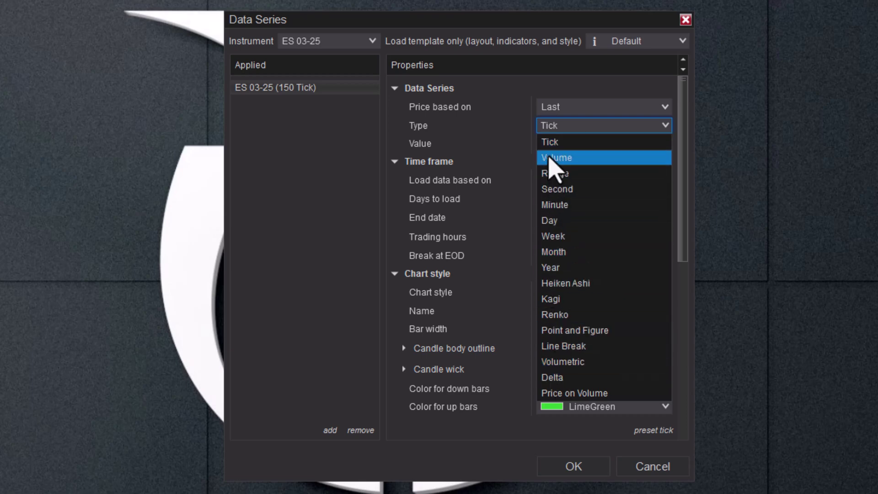
click(548, 146)
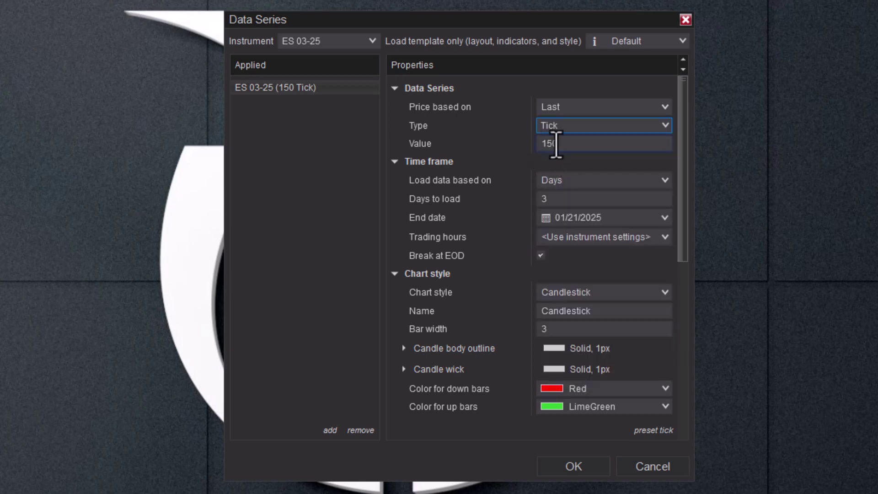
double_click(549, 143)
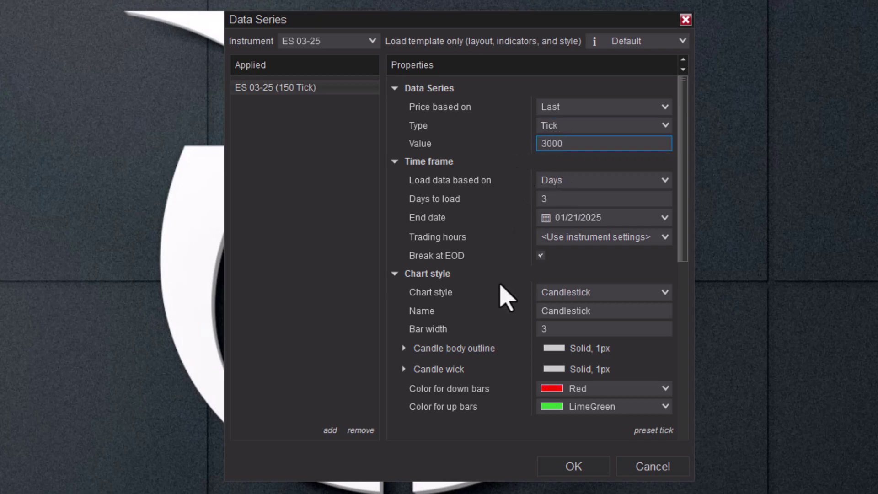
scroll(500, 294, down, 6)
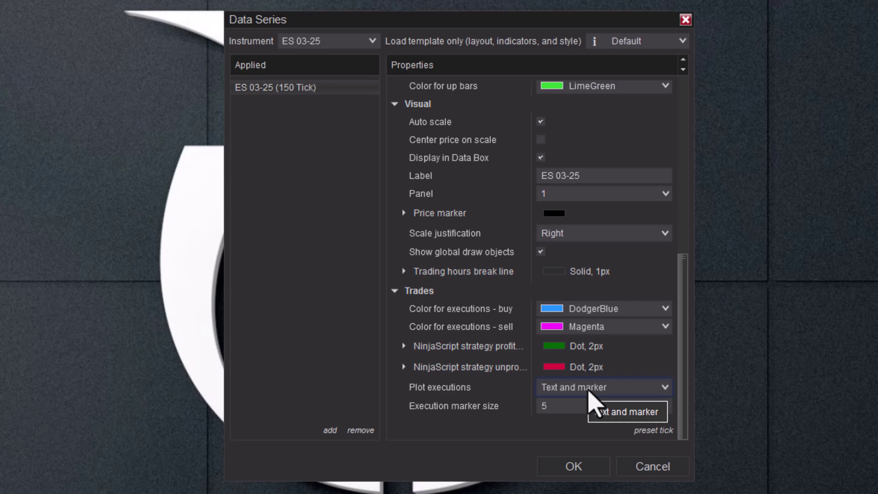
click(589, 393)
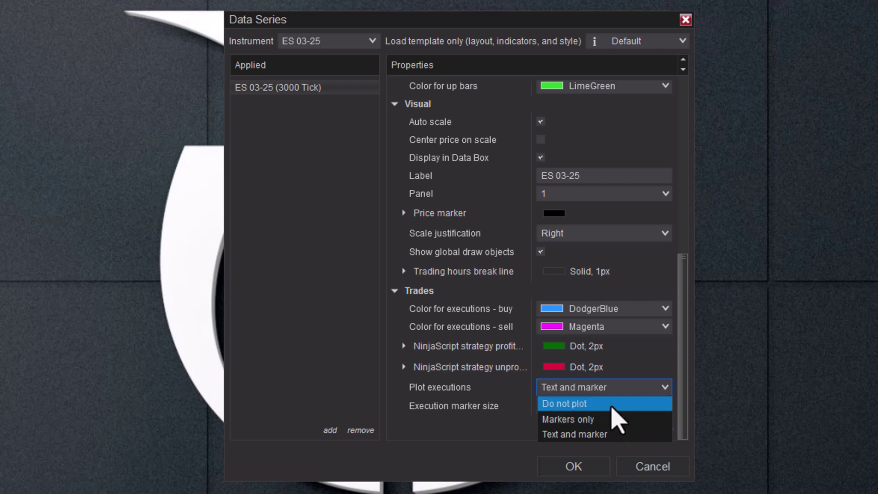
click(611, 406)
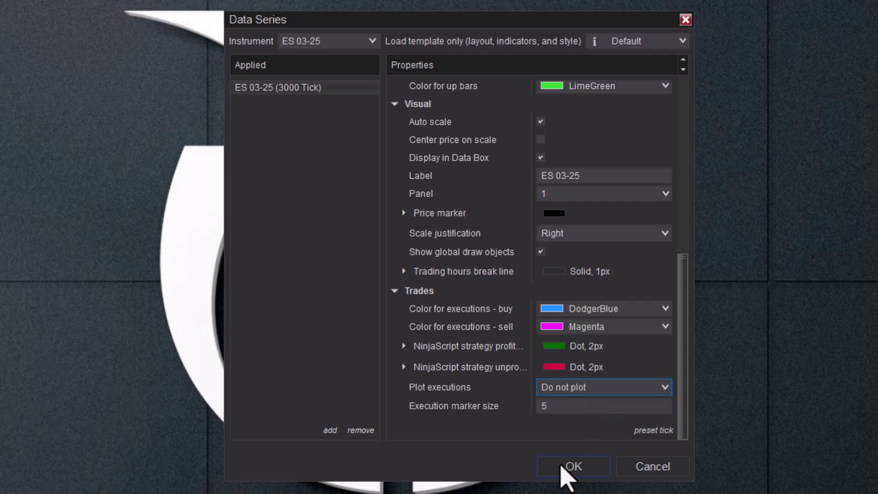
Create the ES 03-25 3000 Tick chart, review its Properties, and cancel without changes.
click(561, 464)
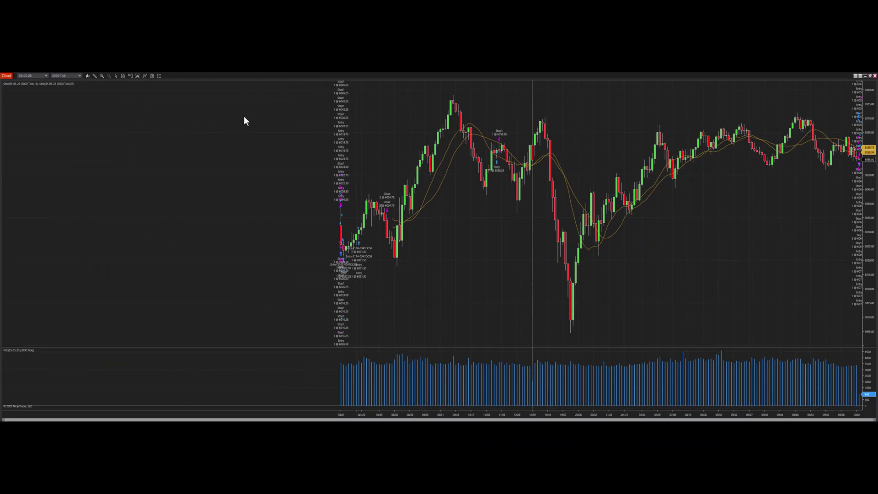
right_click(245, 117)
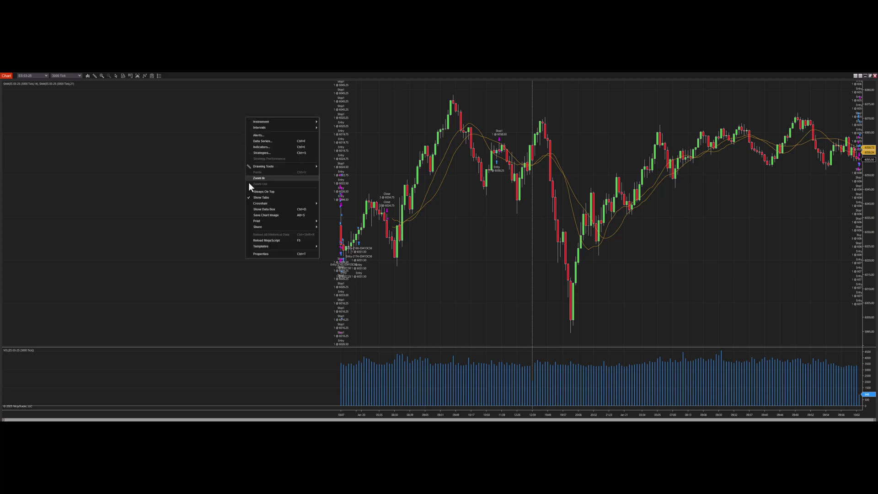
click(259, 253)
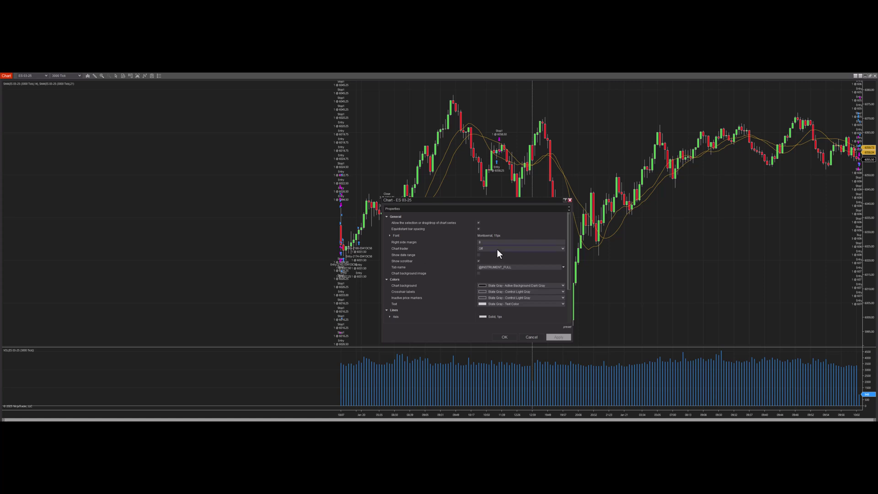
scroll(484, 250, down, 3)
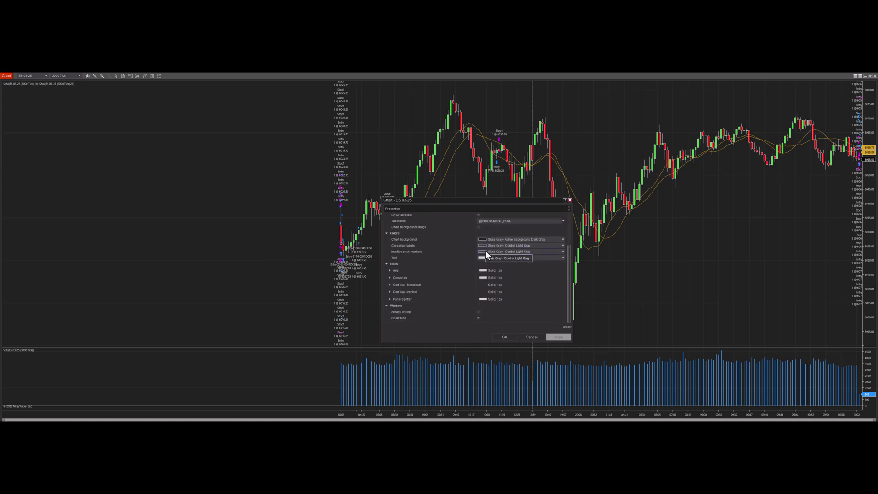
scroll(484, 250, up, 3)
click(530, 337)
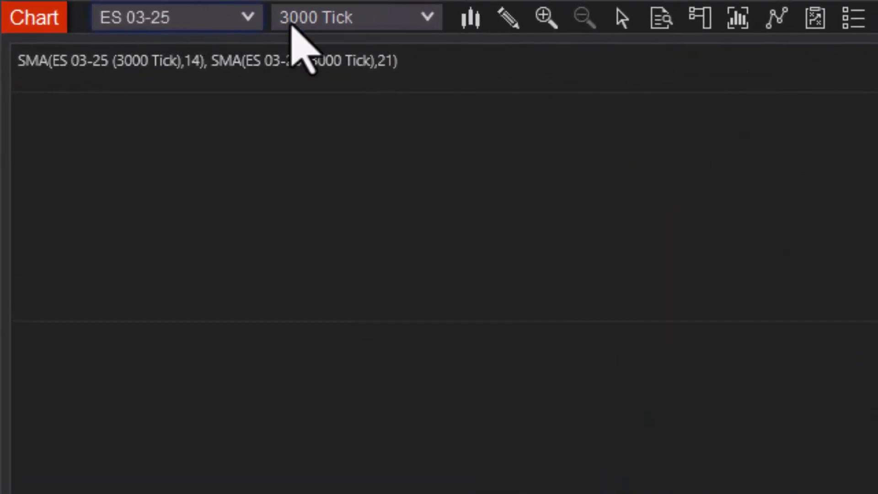
Switch the chart interval to 60 Minute, then to 2500 Tick bars.
click(426, 19)
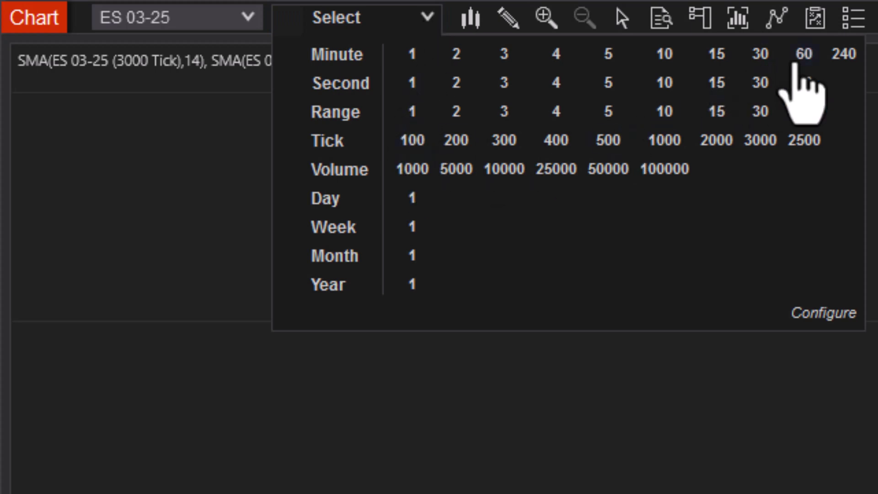
click(797, 61)
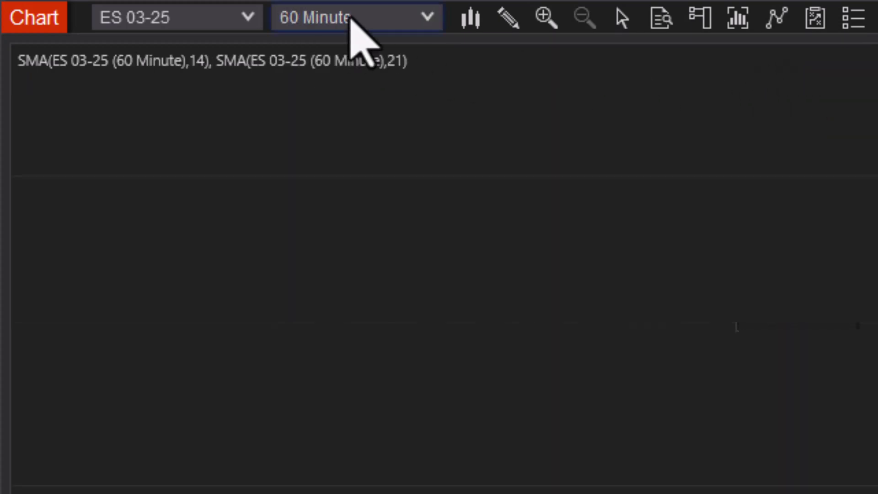
click(414, 18)
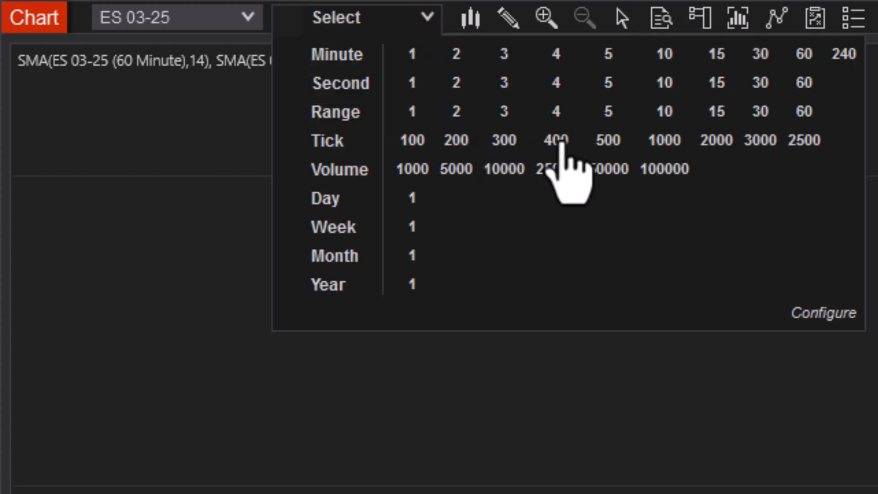
click(790, 144)
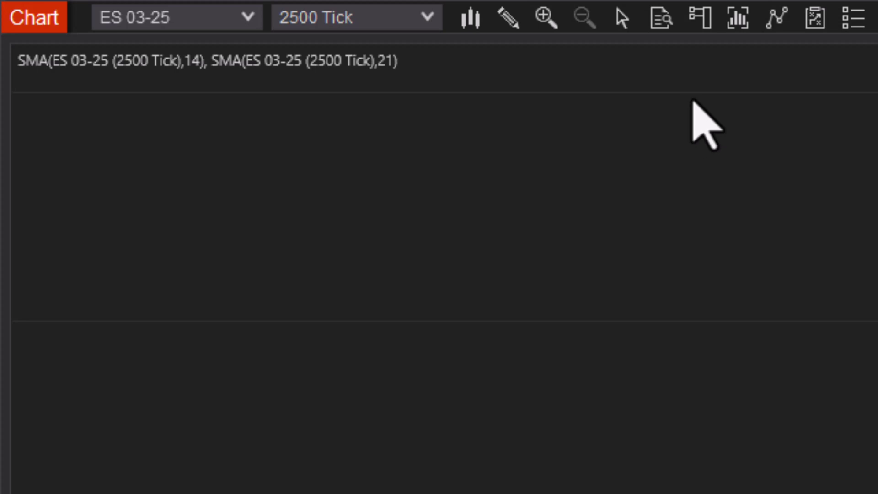
Set Plot executions to Do not plot in the chart's Data Series settings.
click(737, 19)
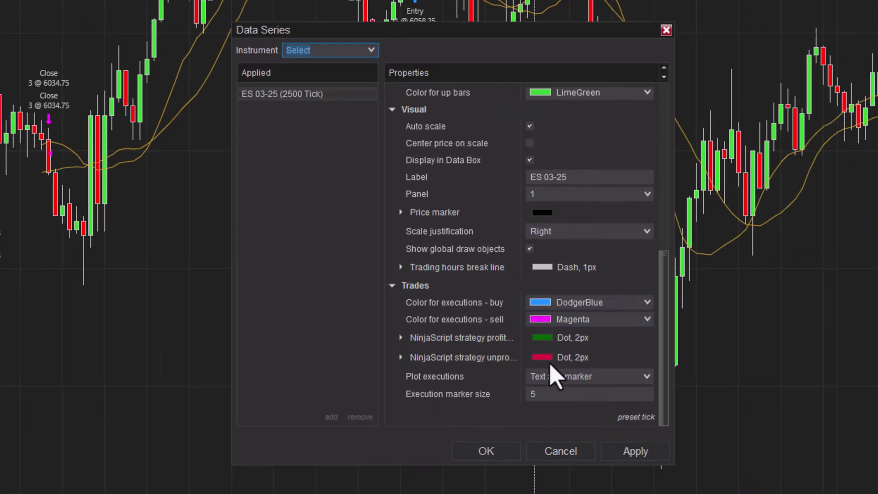
click(560, 377)
click(560, 390)
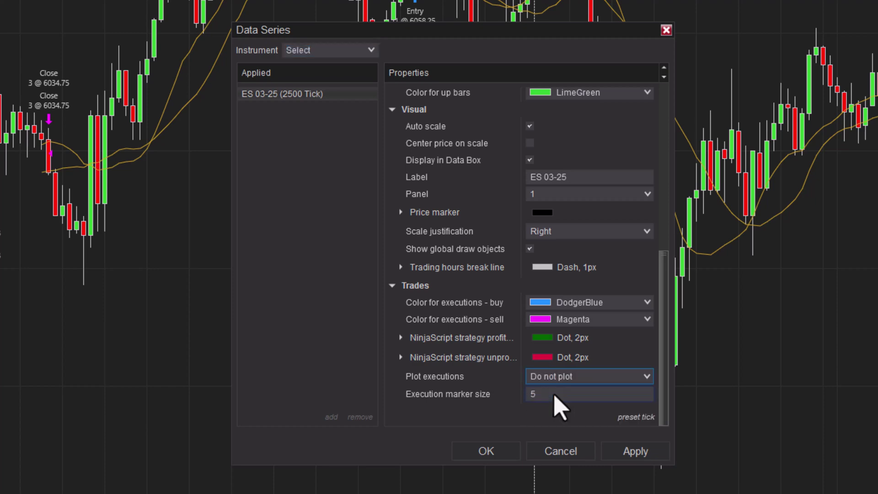
click(487, 439)
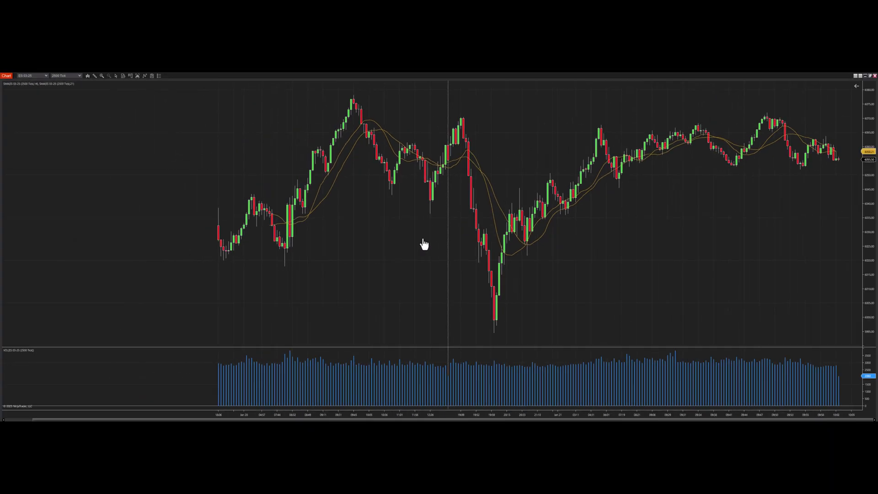
Switch the chart back to 3000 Tick bars.
drag(423, 245, 399, 245)
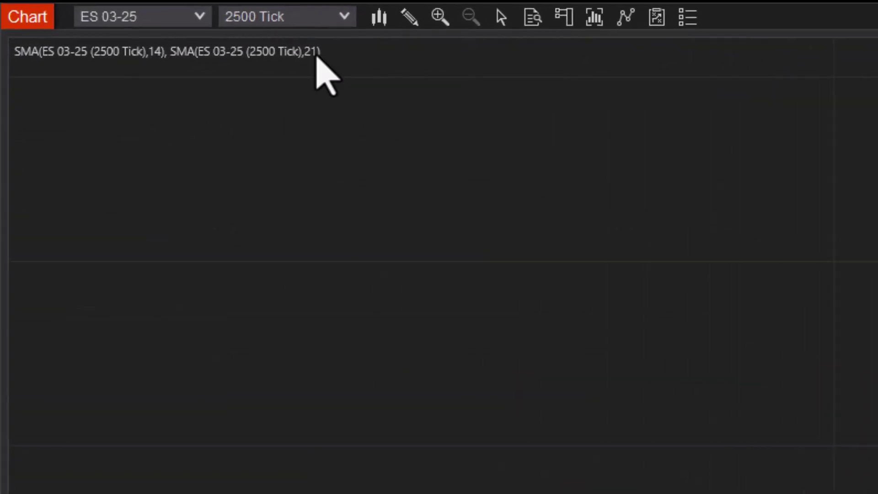
click(351, 14)
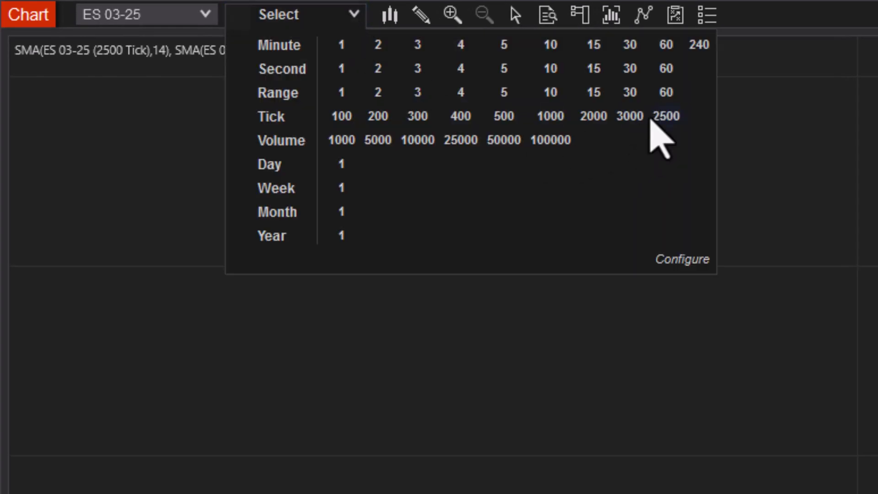
click(630, 119)
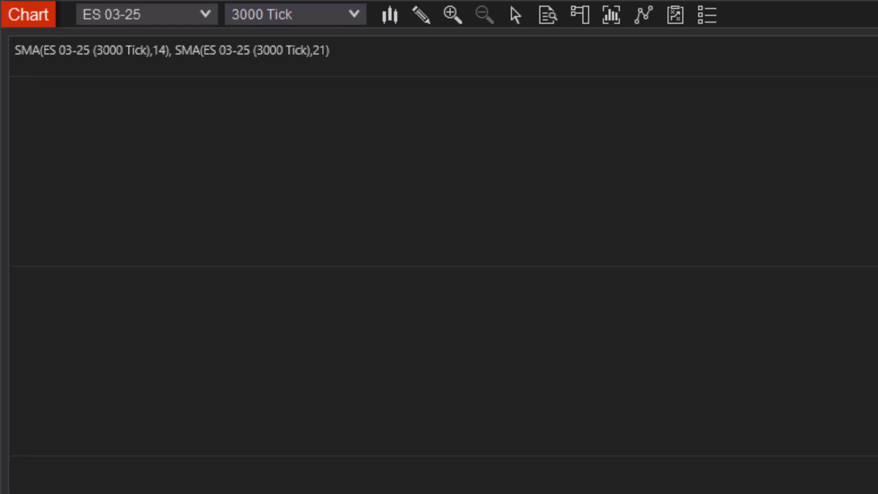
Remove the SMA 14, SMA 21 and VOL indicators from the chart.
click(644, 16)
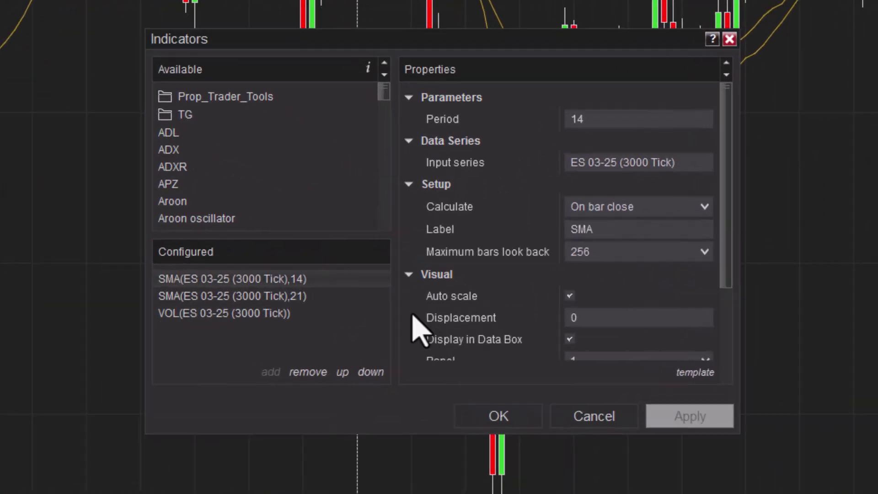
click(313, 379)
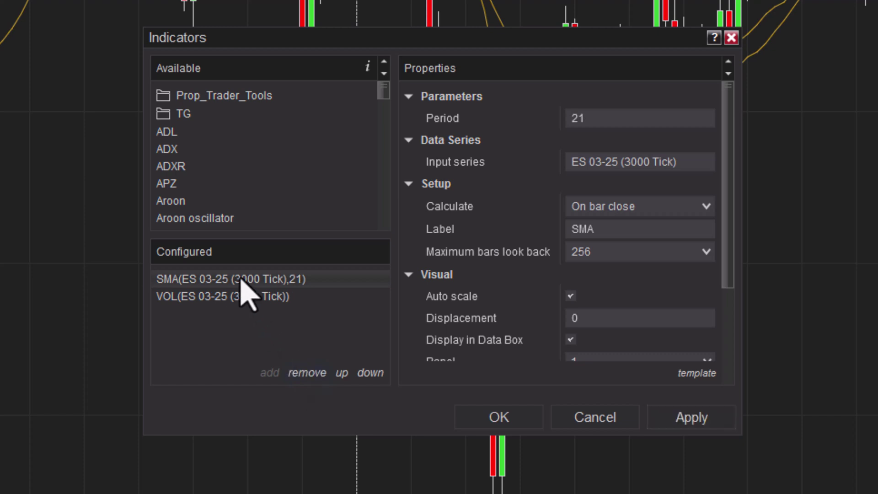
click(310, 379)
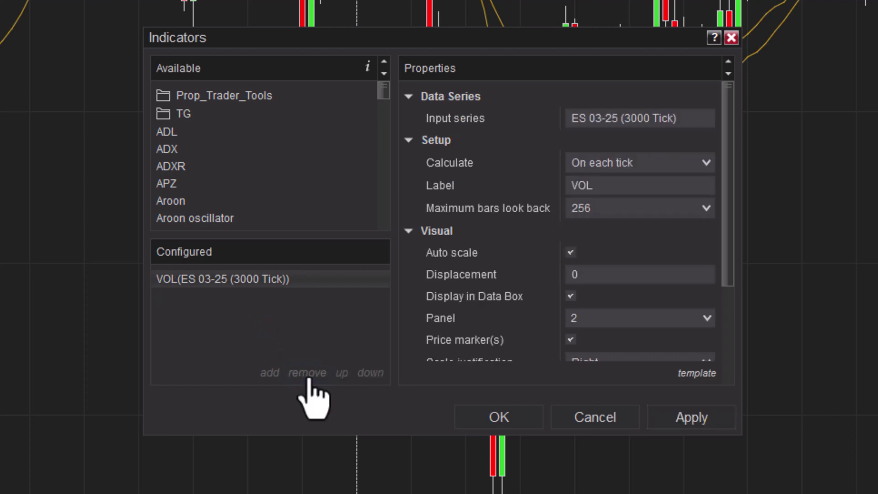
click(309, 381)
click(711, 423)
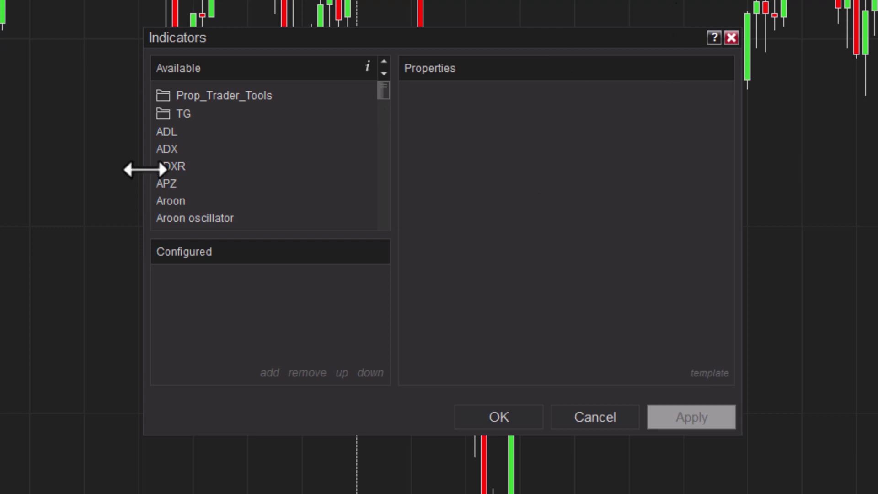
Add an EMA with period 21, WhiteSmoke colour and 3px line width.
scroll(273, 151, down, 6)
scroll(271, 147, down, 5)
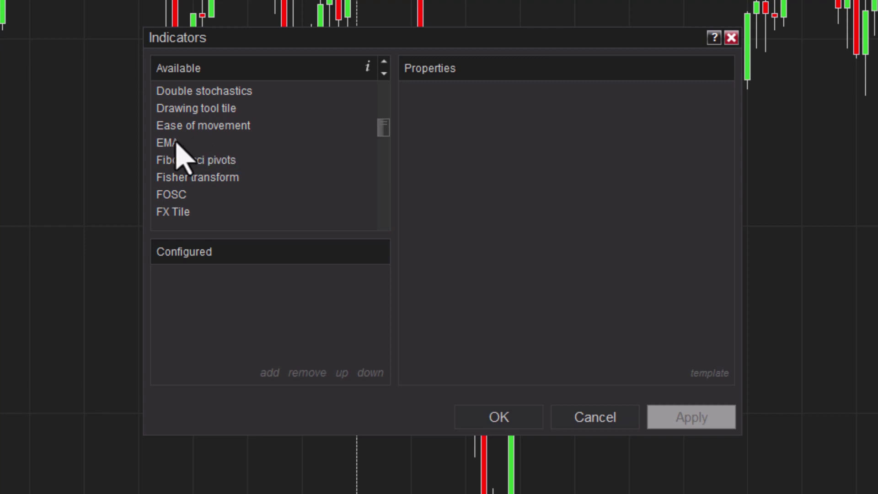
double_click(198, 146)
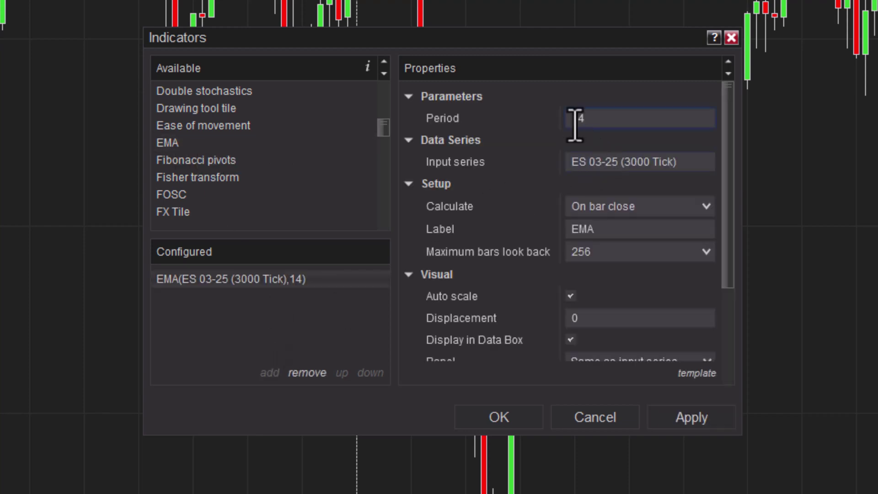
click(598, 120)
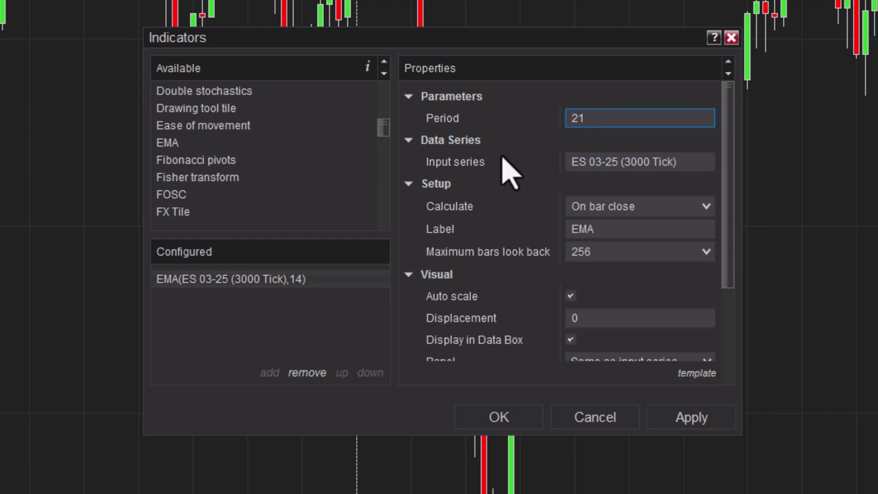
scroll(505, 167, down, 3)
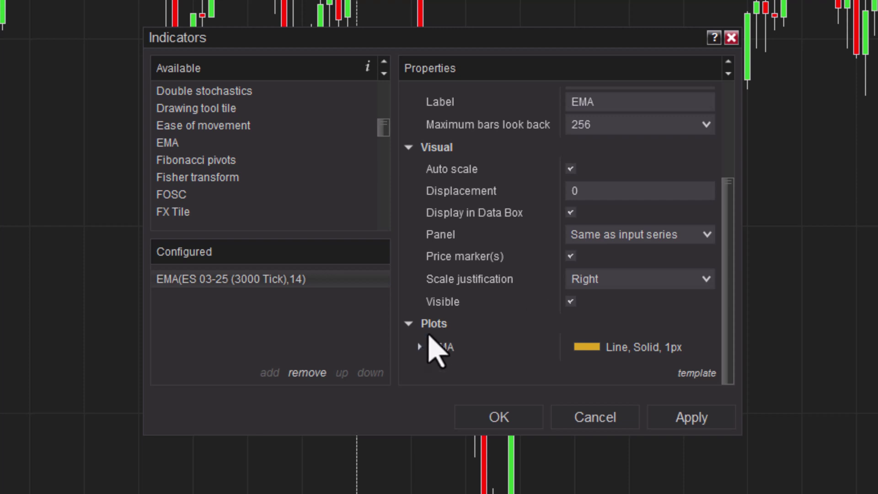
click(419, 346)
scroll(526, 306, down, 2)
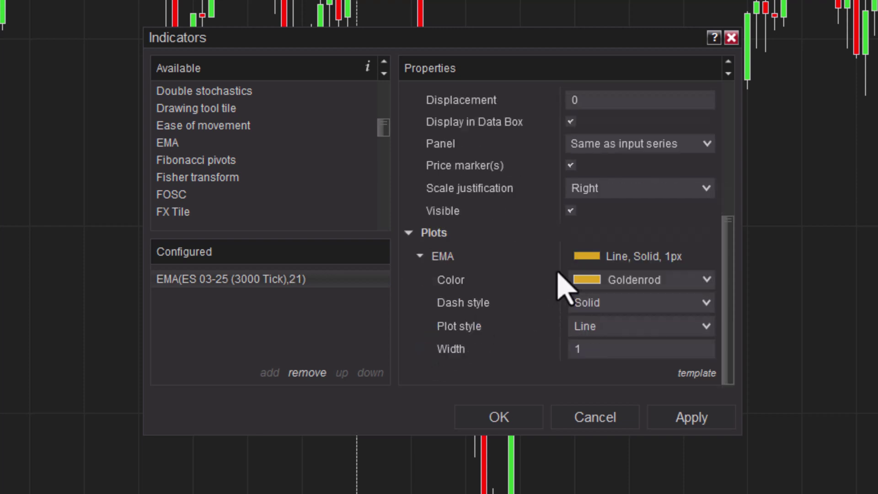
click(675, 281)
scroll(675, 281, down, 1)
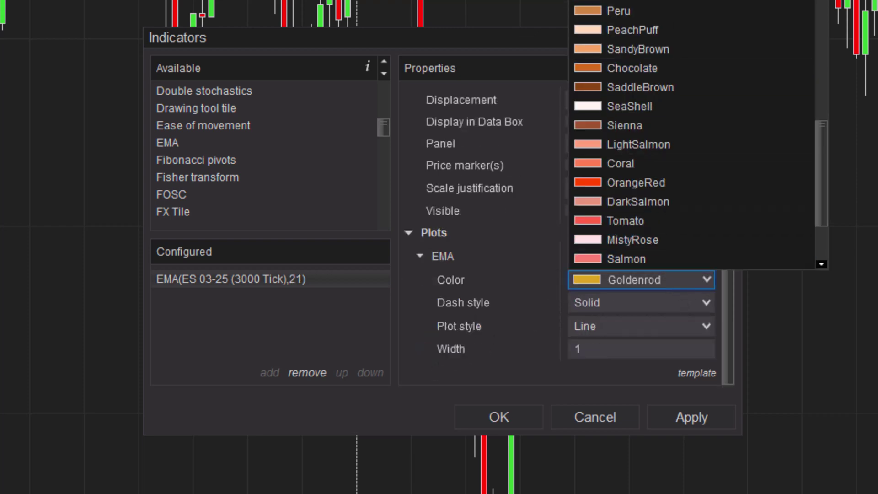
key(w)
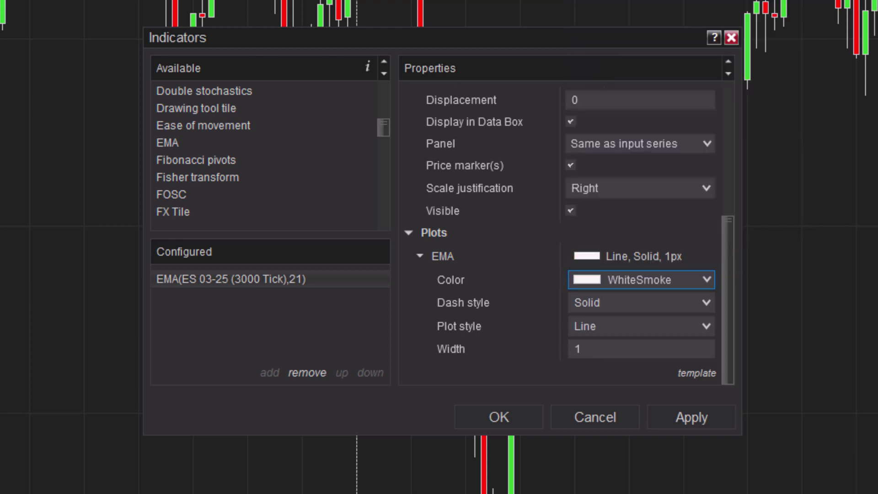
click(584, 349)
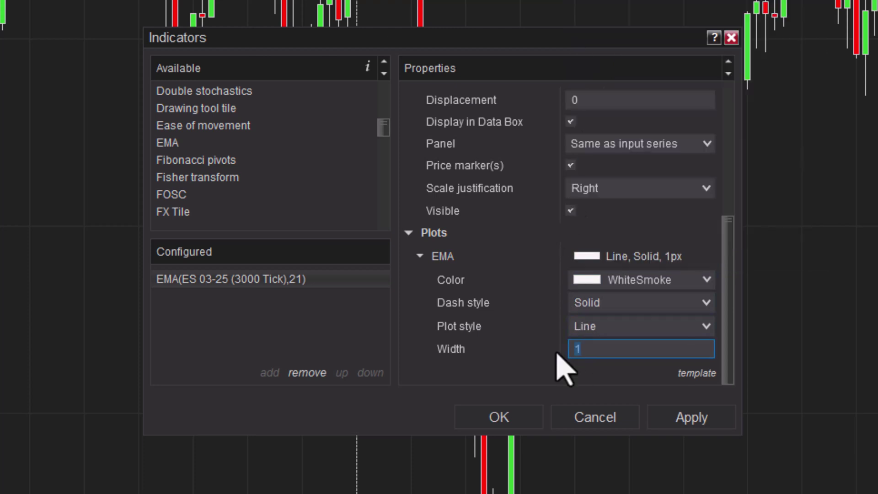
click(685, 417)
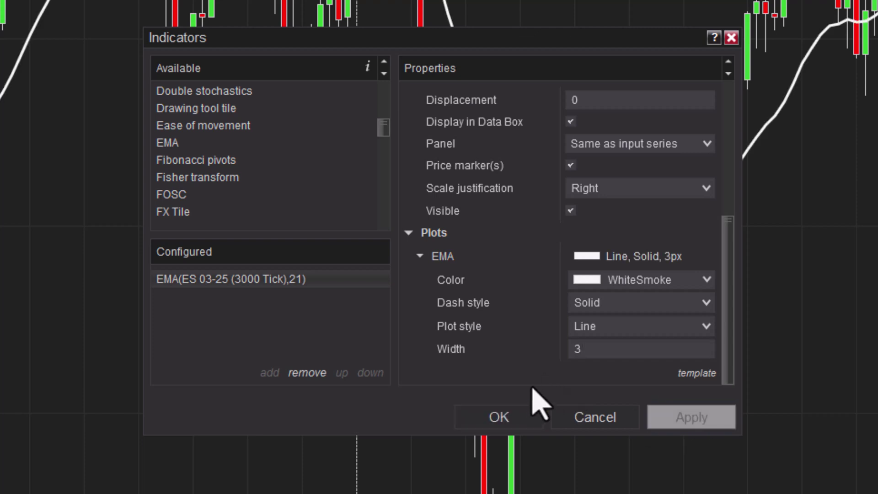
click(488, 418)
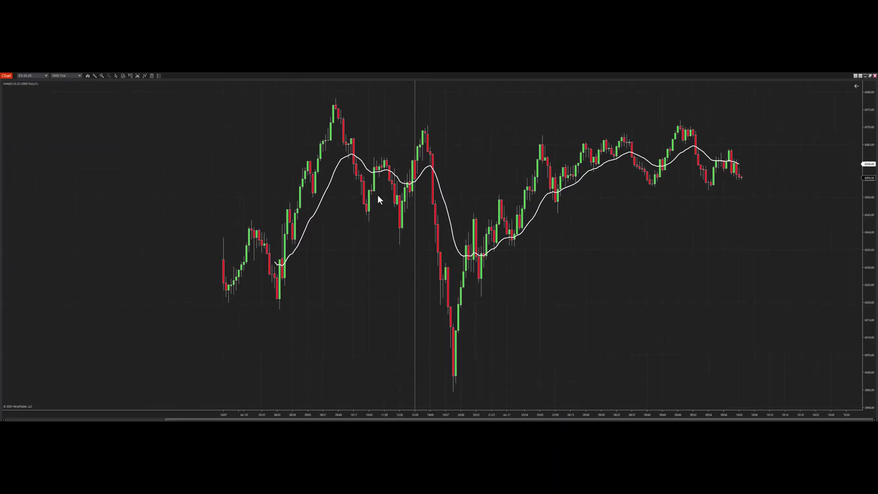
Uncheck Visible for both horizontal and vertical grid lines in Chart Properties.
right_click(508, 271)
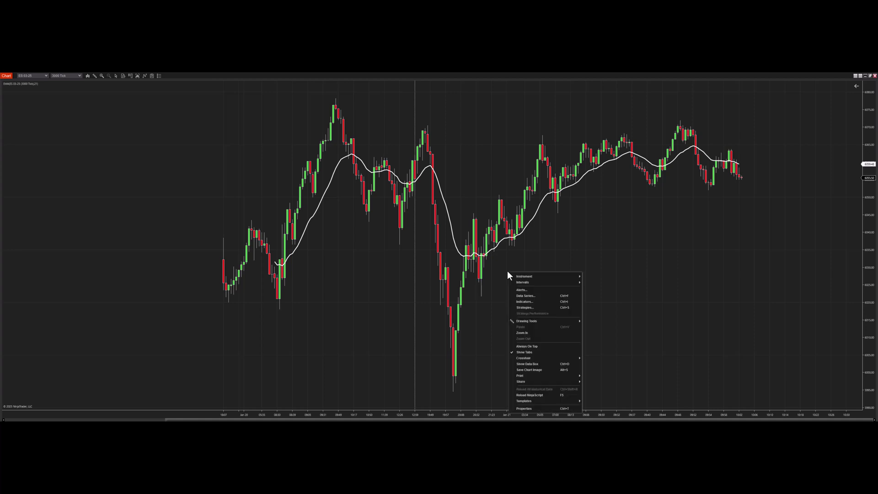
click(519, 409)
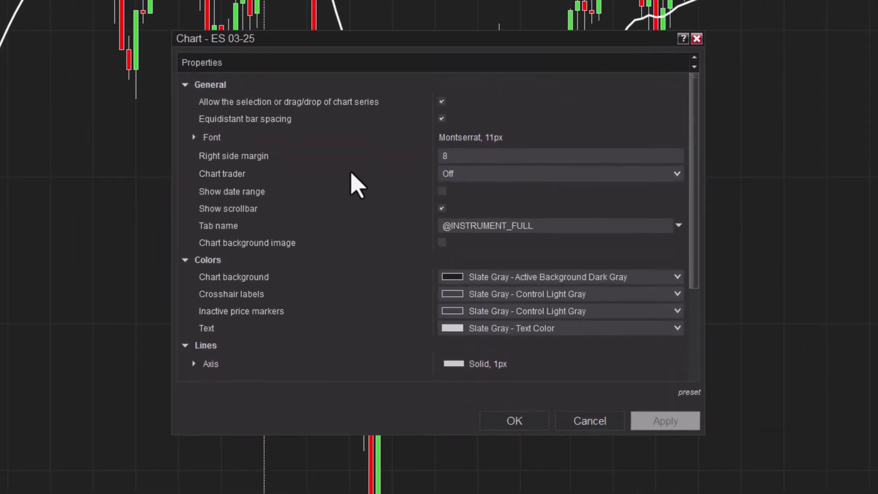
scroll(355, 185, down, 3)
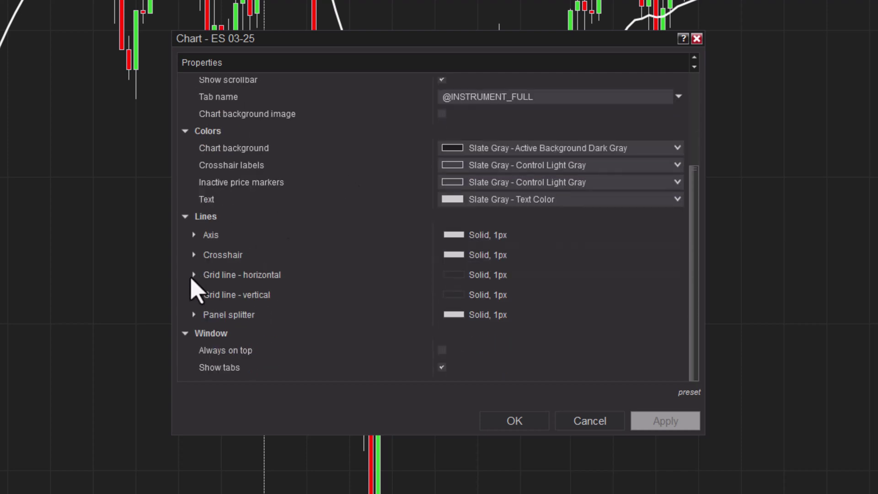
click(193, 275)
scroll(423, 292, down, 2)
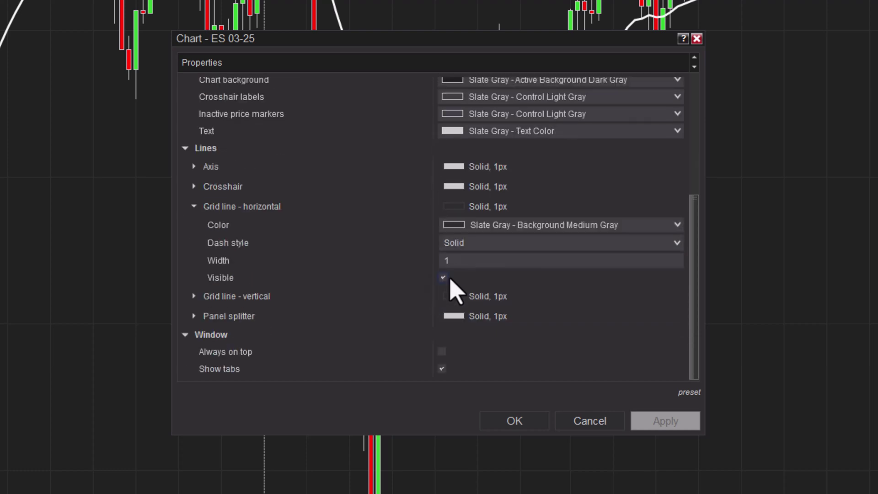
click(443, 277)
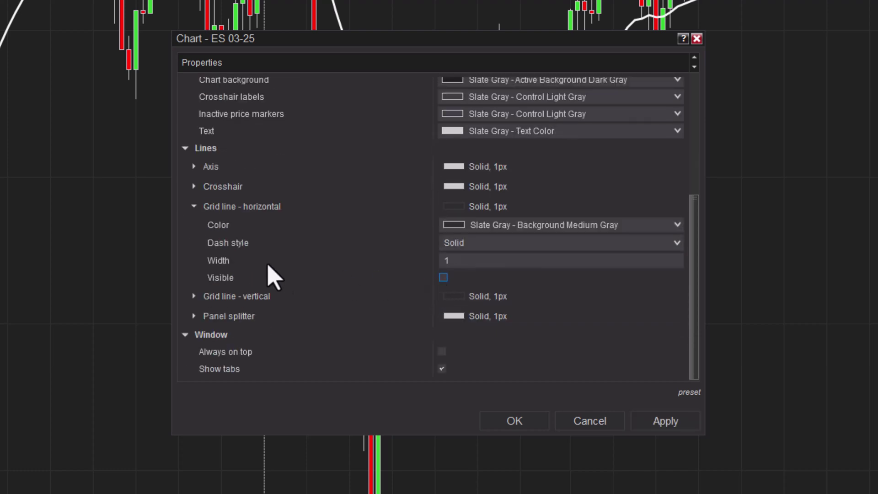
click(194, 295)
scroll(477, 336, down, 2)
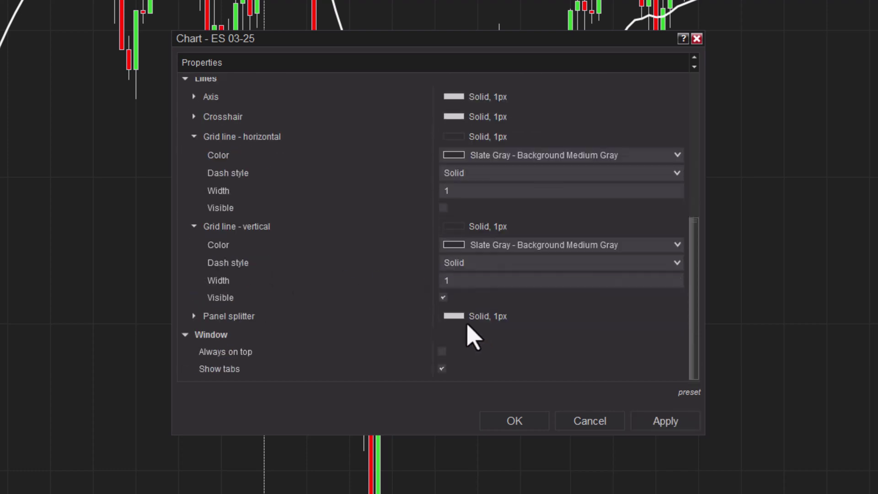
click(443, 298)
click(660, 419)
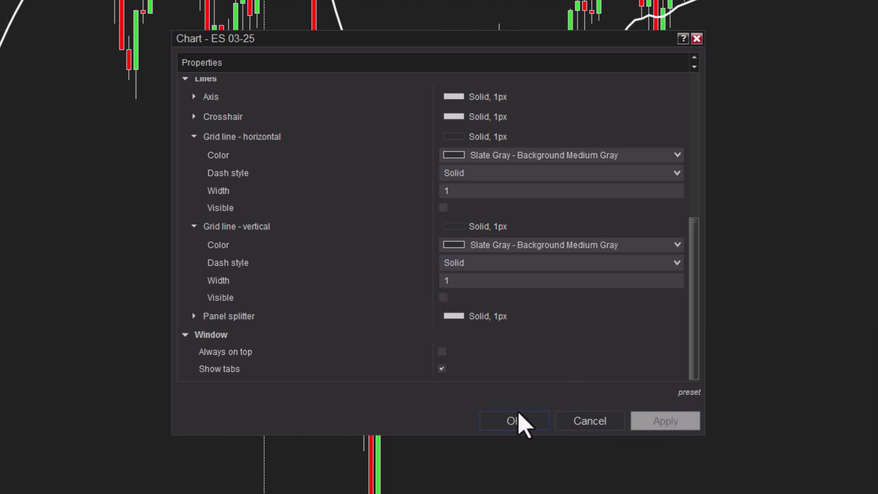
click(503, 420)
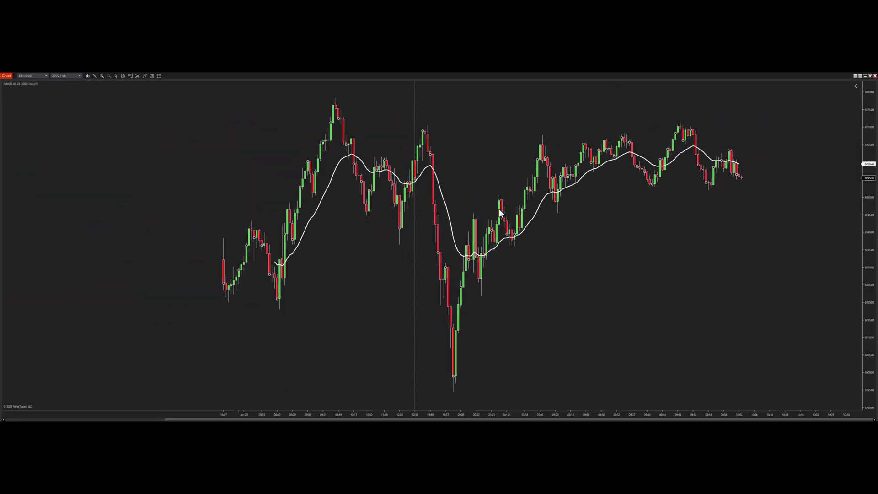
Set the Candle body outline color to Black in the data series properties.
right_click(499, 211)
click(512, 251)
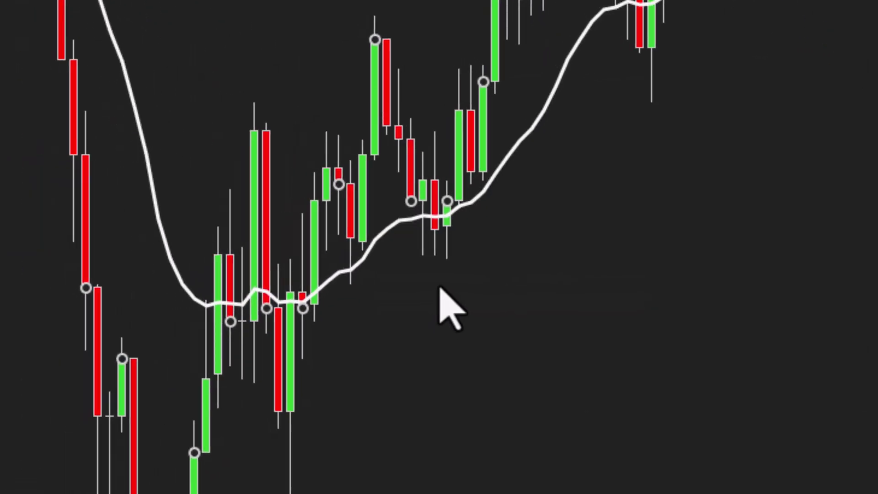
scroll(400, 259, down, 2)
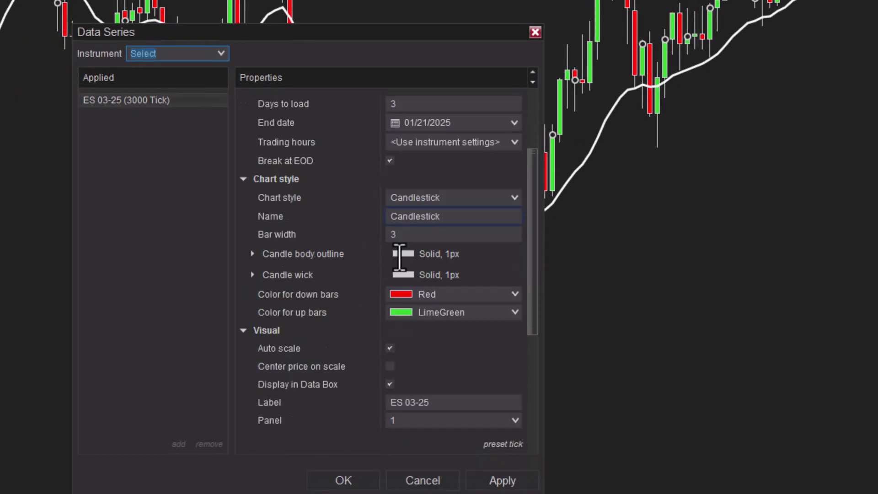
scroll(399, 258, down, 3)
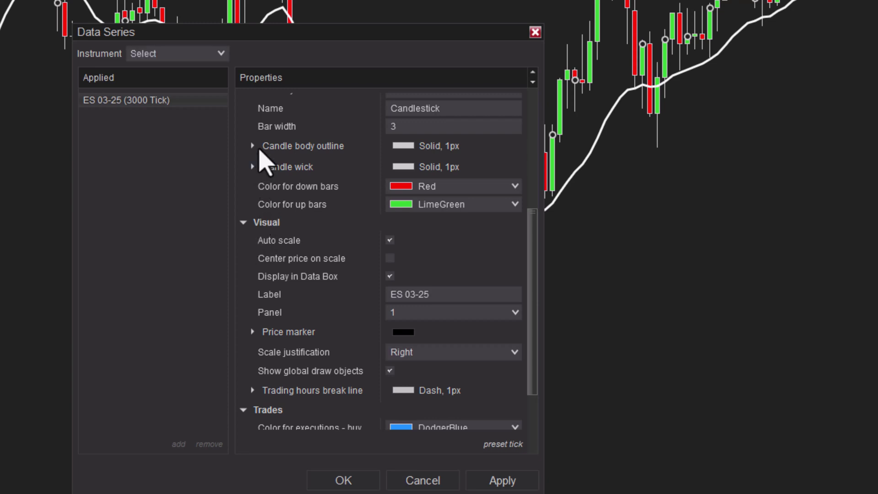
click(251, 146)
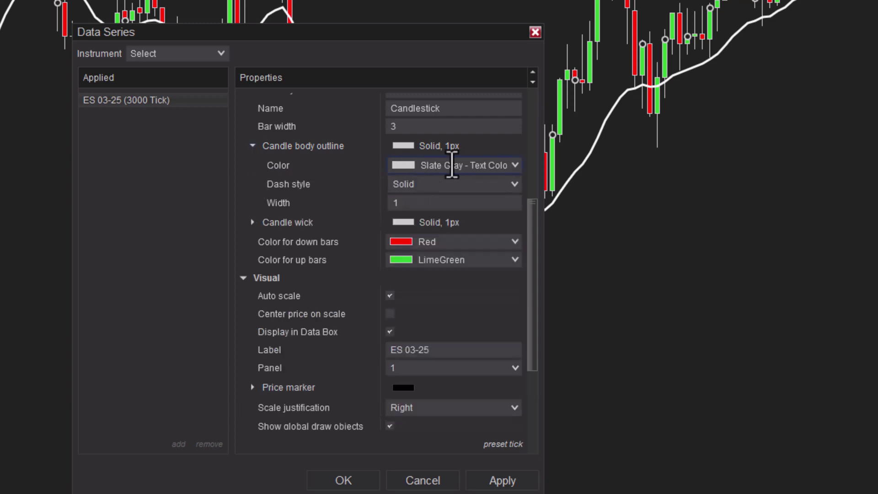
click(451, 165)
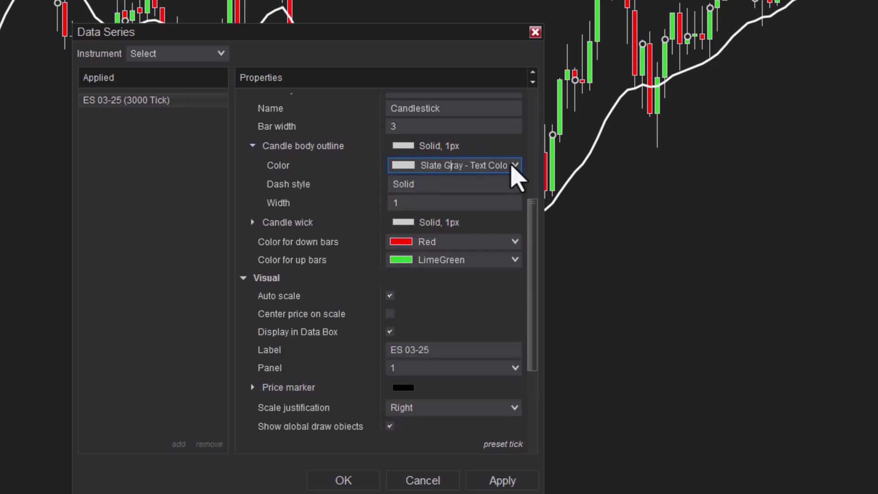
click(515, 165)
click(440, 196)
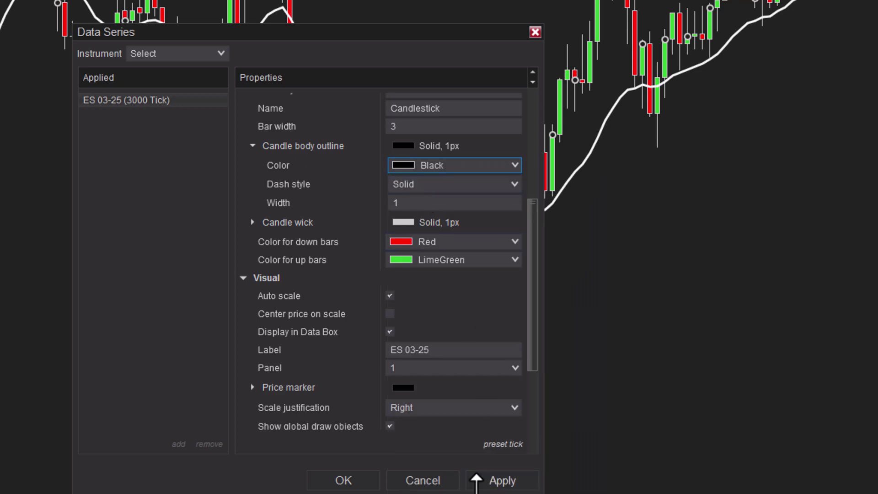
click(475, 480)
click(345, 480)
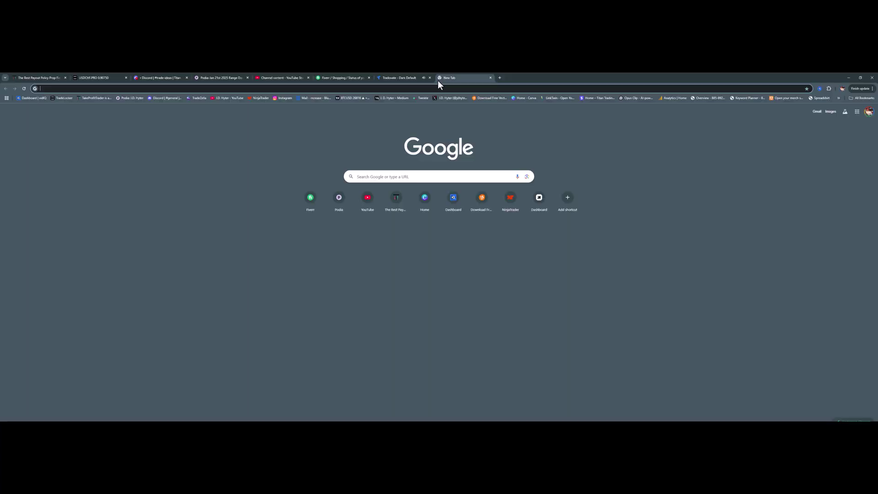
Search Google for 'ninjatrader tick co', download the Universal Counter zip from NinjaTrader Ecosystem, and return to NinjaTrader.
click(381, 175)
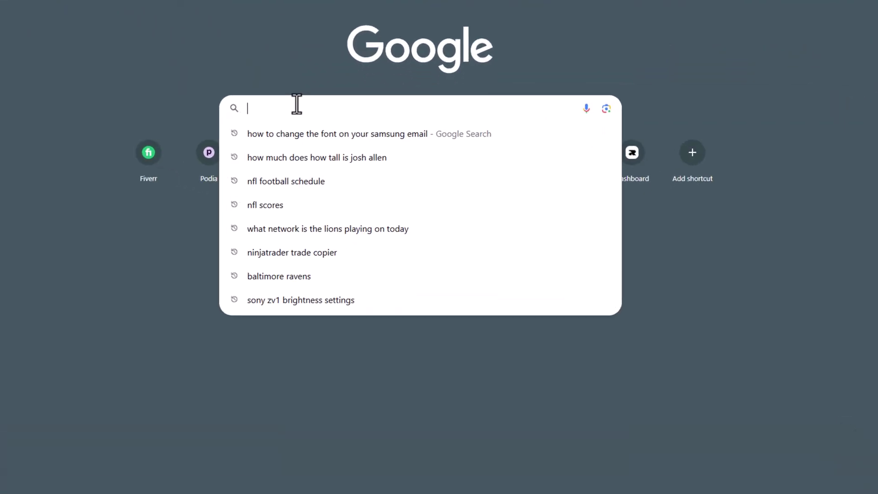
text(ninjatrade)
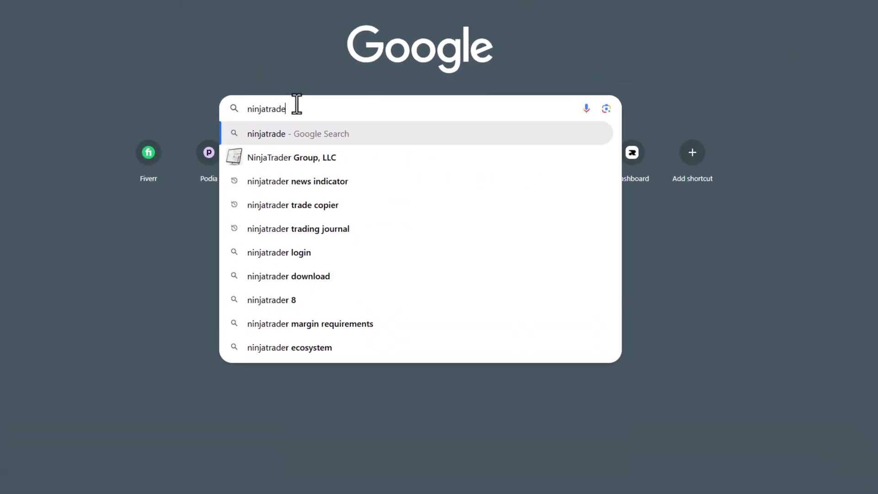
text(r tick co)
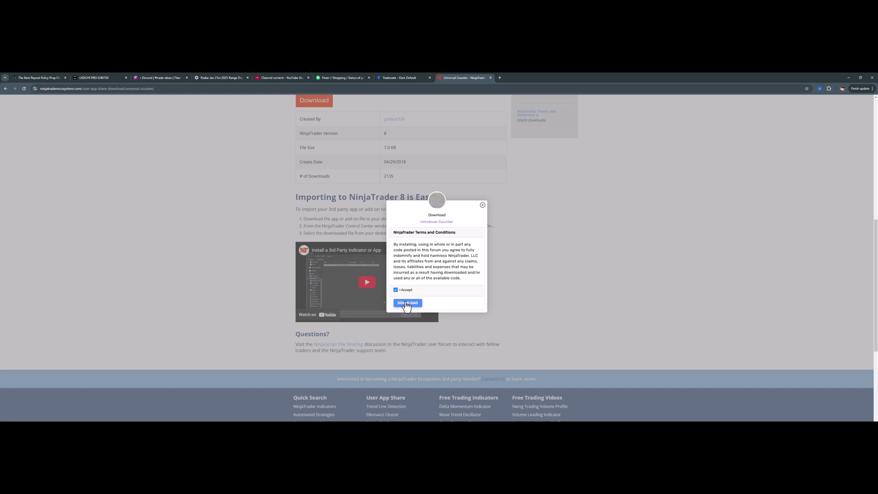
click(406, 303)
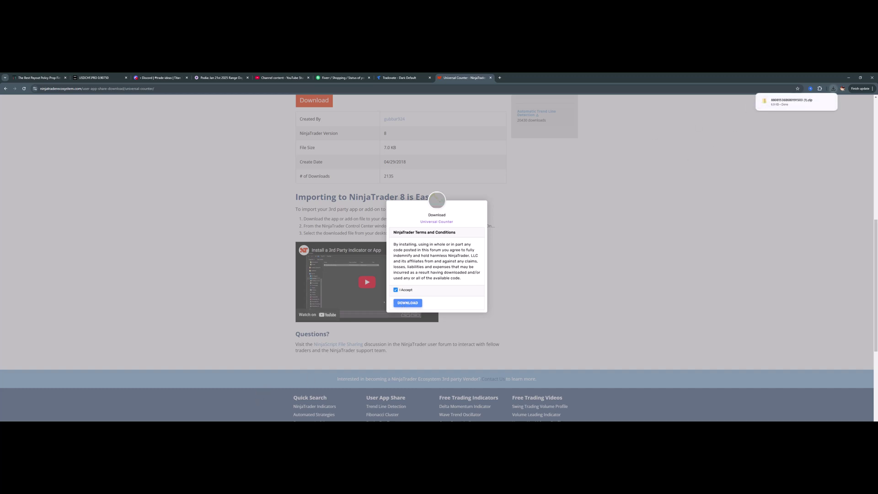
click(284, 411)
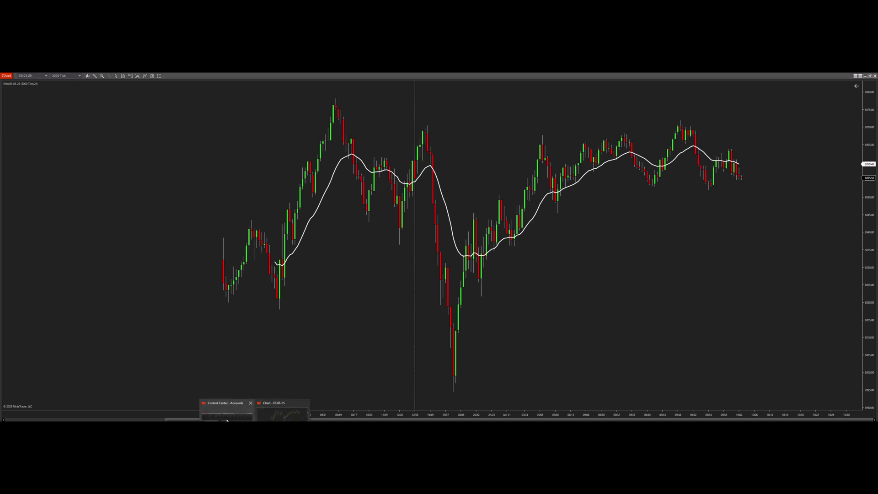
Import the downloaded Universal Counter zip via Tools > Import > NinjaScript Add-On, accepting the third-party warning.
click(224, 418)
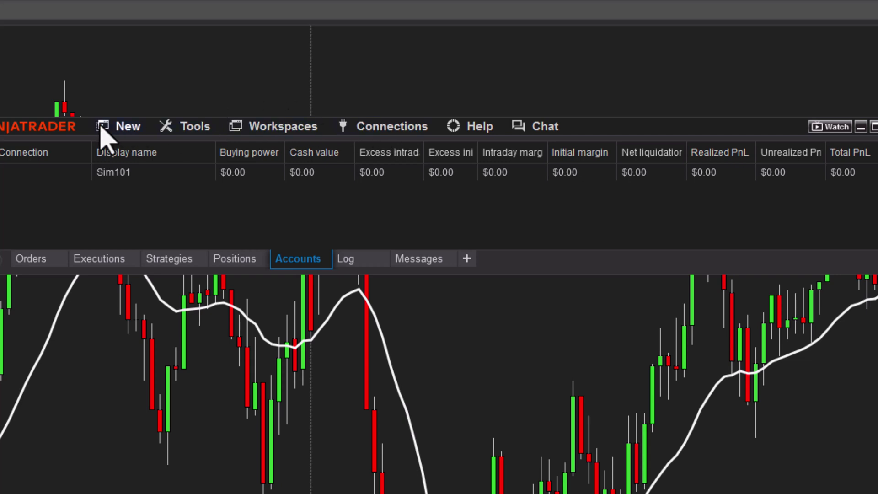
click(185, 128)
click(185, 135)
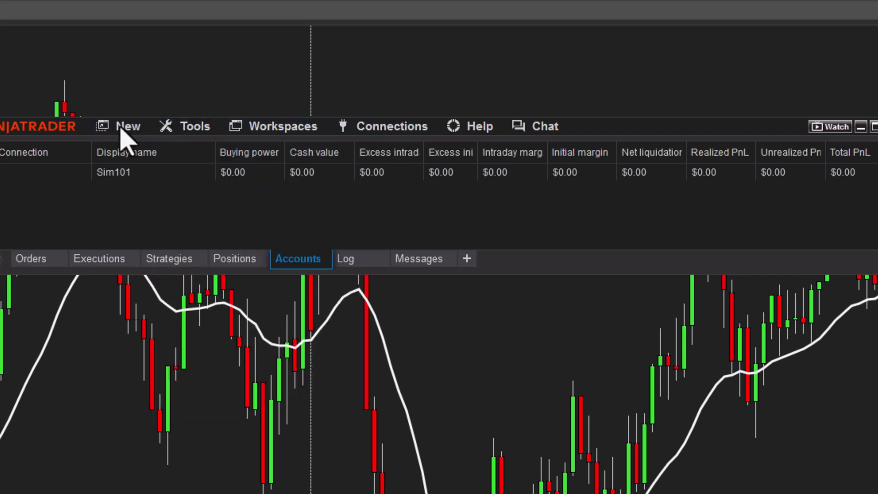
click(125, 140)
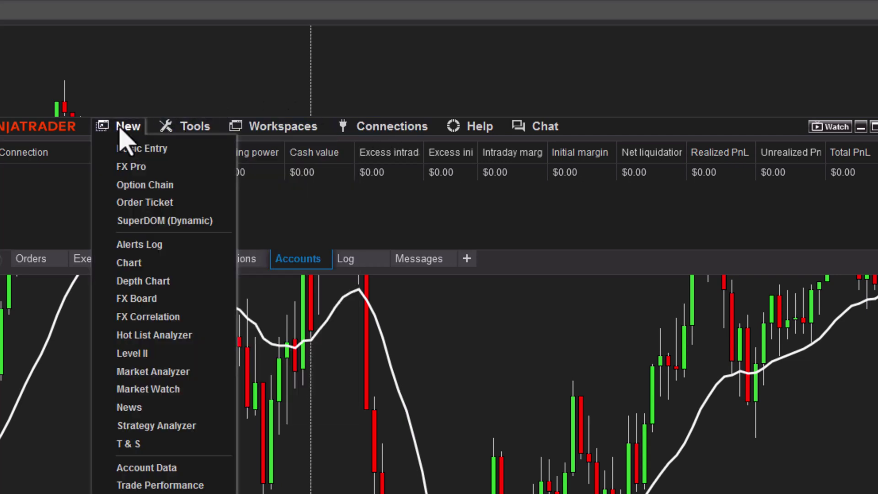
click(288, 128)
click(211, 137)
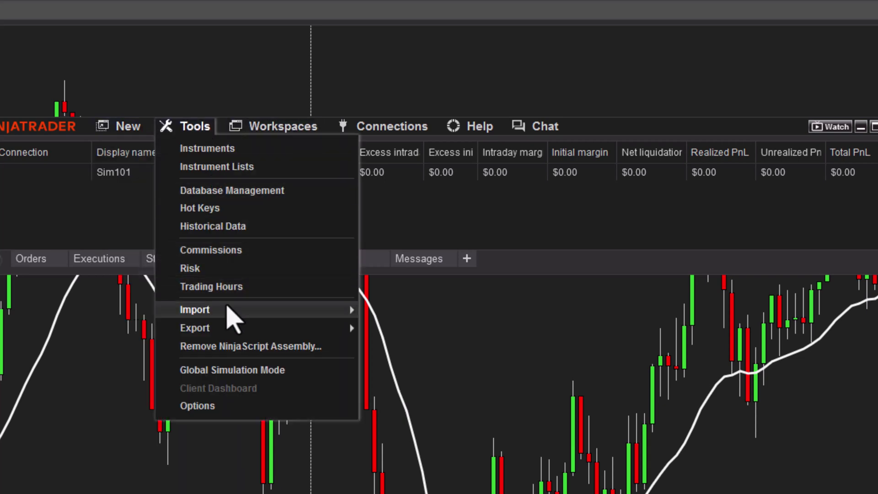
mouse_move(230, 310)
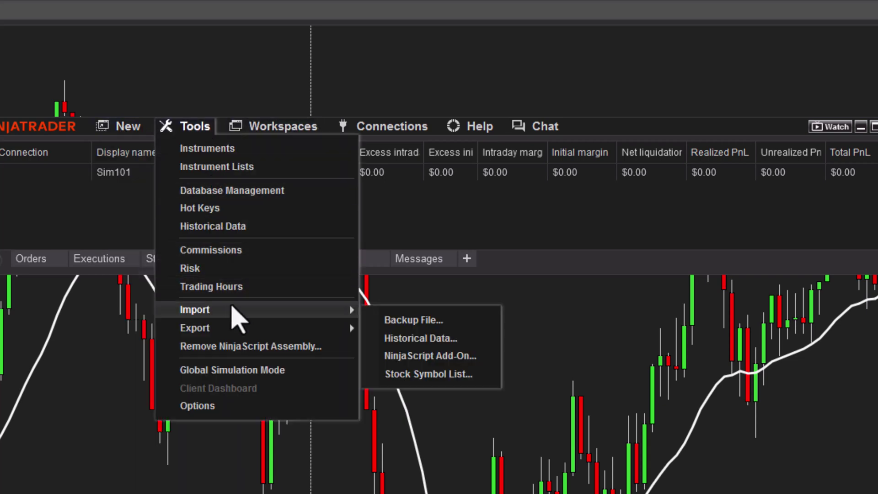
click(414, 357)
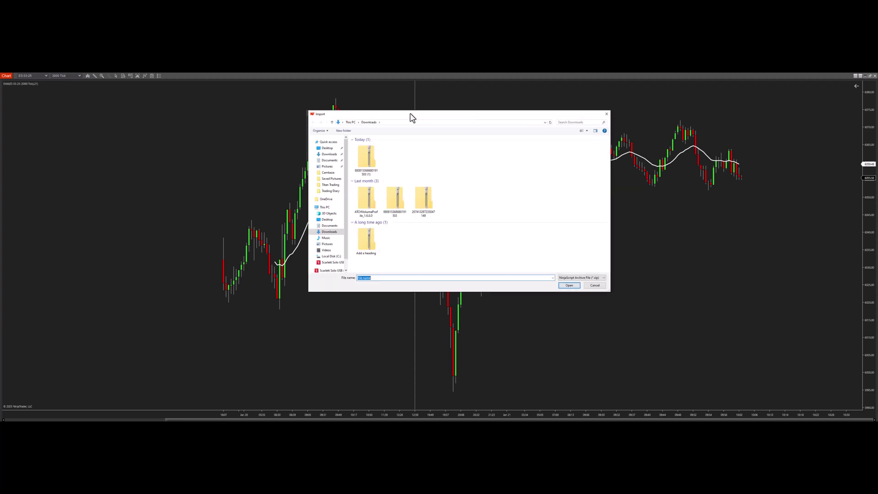
double_click(365, 156)
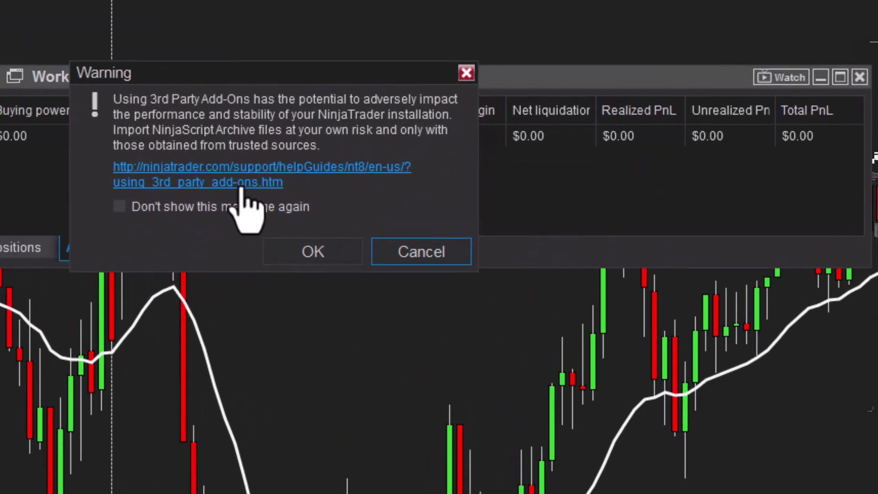
click(412, 251)
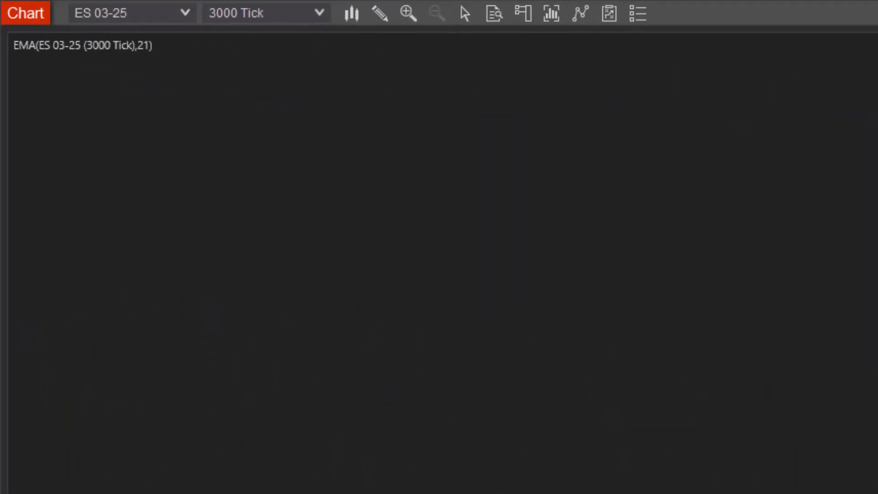
Add UniversalCounter from the TG folder to the chart and enable On Chart Text.
click(586, 19)
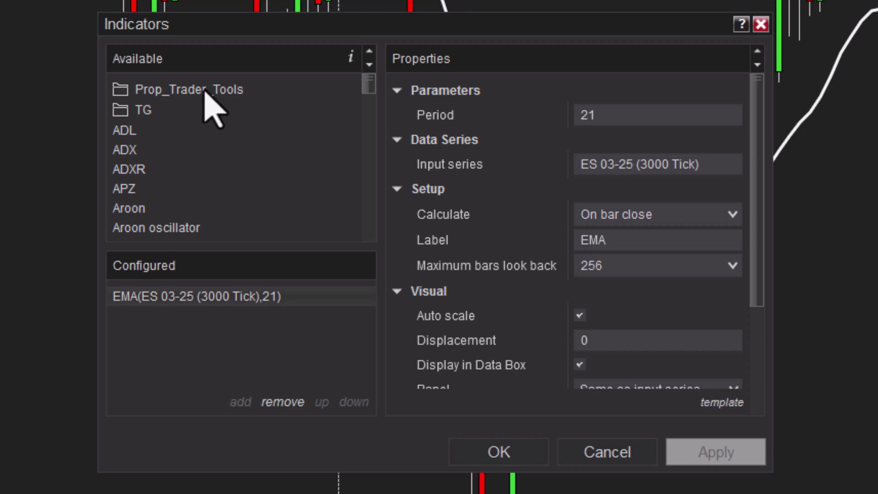
click(145, 111)
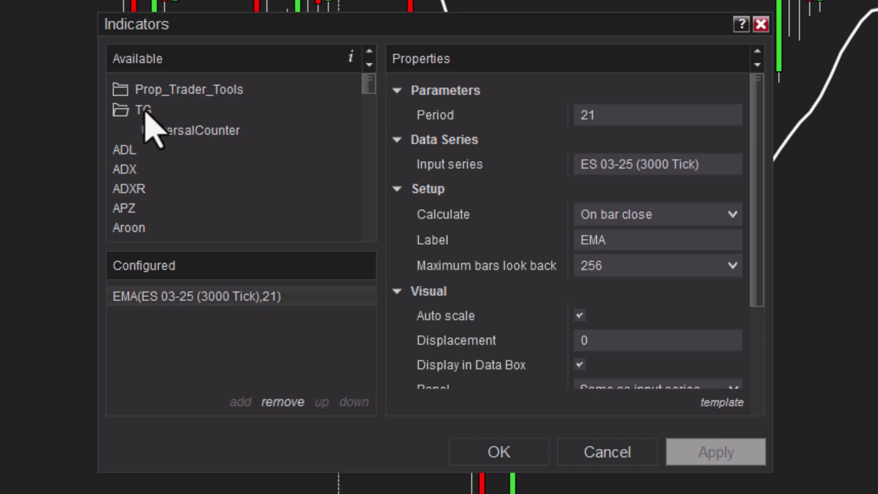
double_click(185, 131)
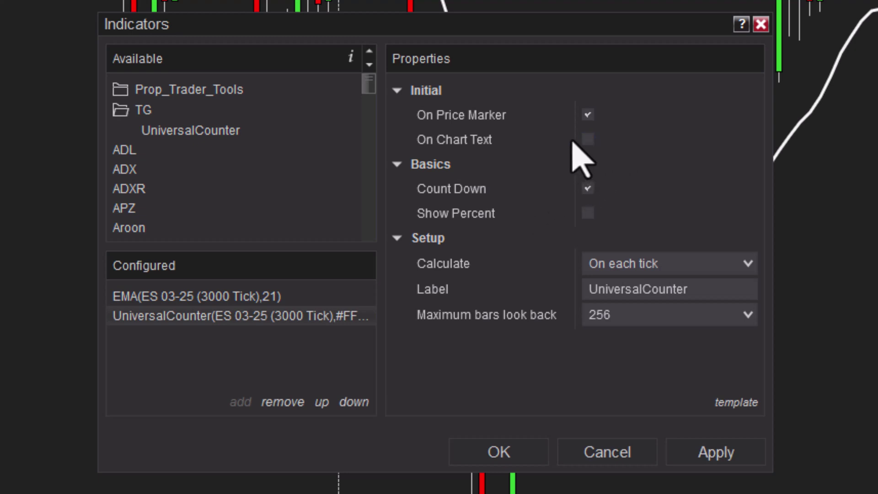
click(587, 139)
scroll(601, 220, down, 1)
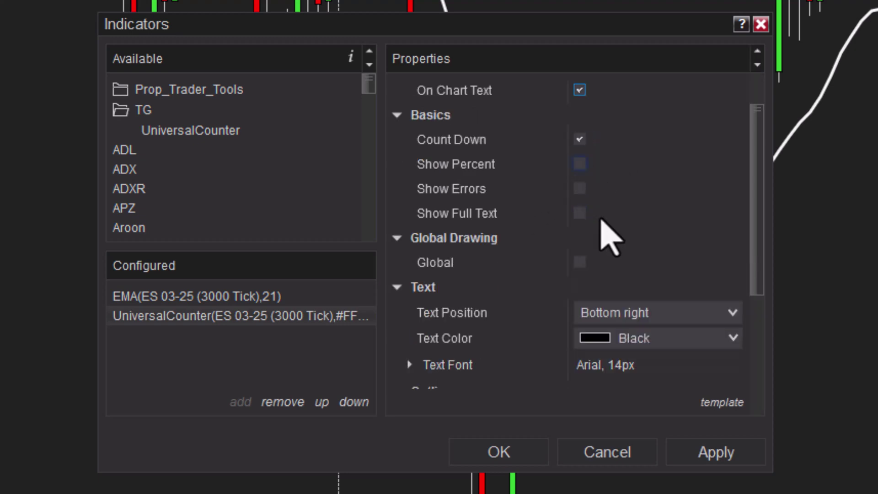
scroll(609, 234, down, 2)
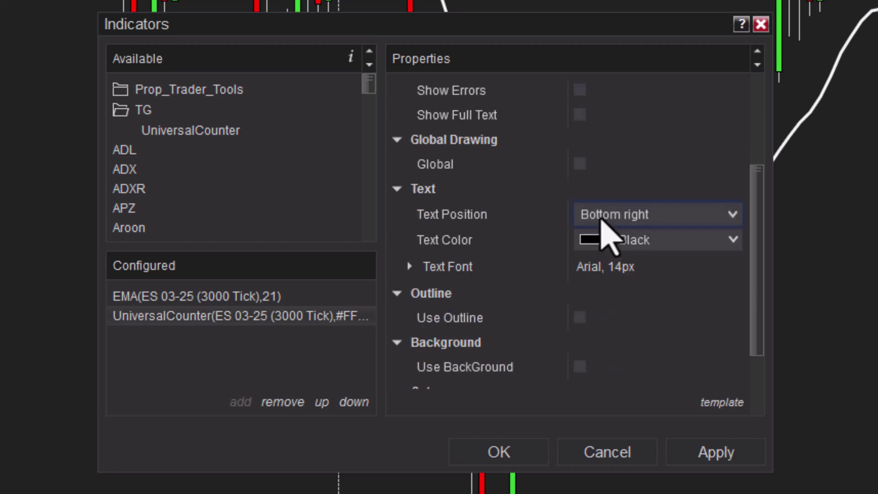
Place the counter text at Top right in WhiteSmoke.
click(664, 217)
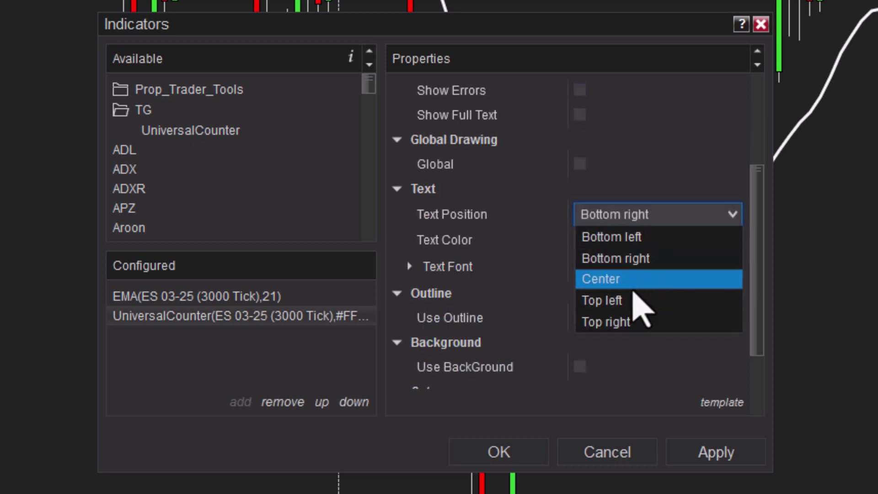
click(622, 324)
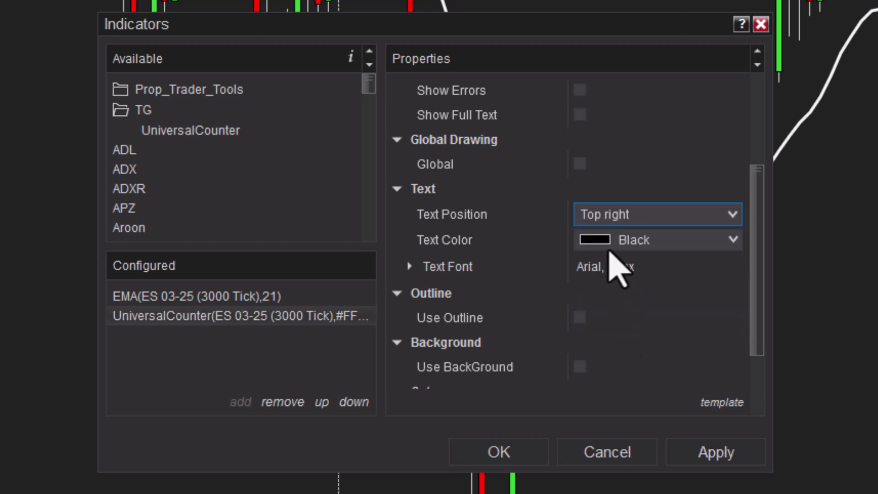
click(666, 246)
click(619, 283)
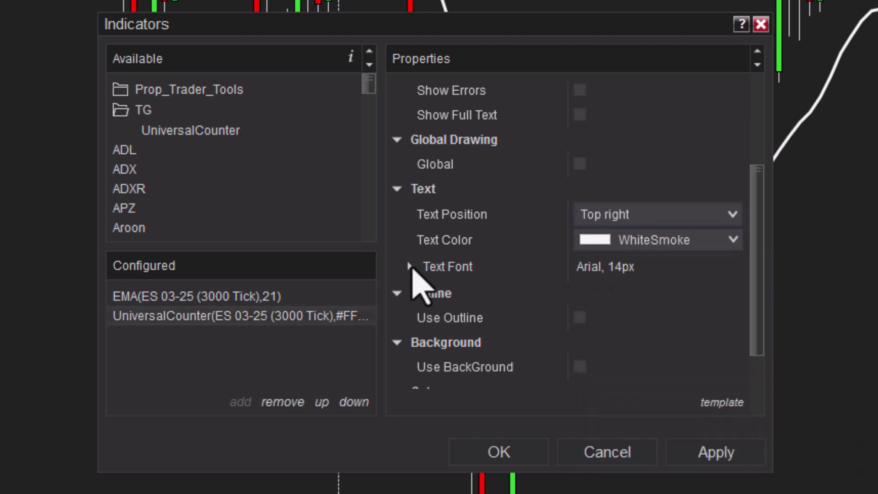
Set the counter font to Impact 40 px, then apply and confirm the indicator settings.
click(410, 267)
scroll(661, 323, down, 2)
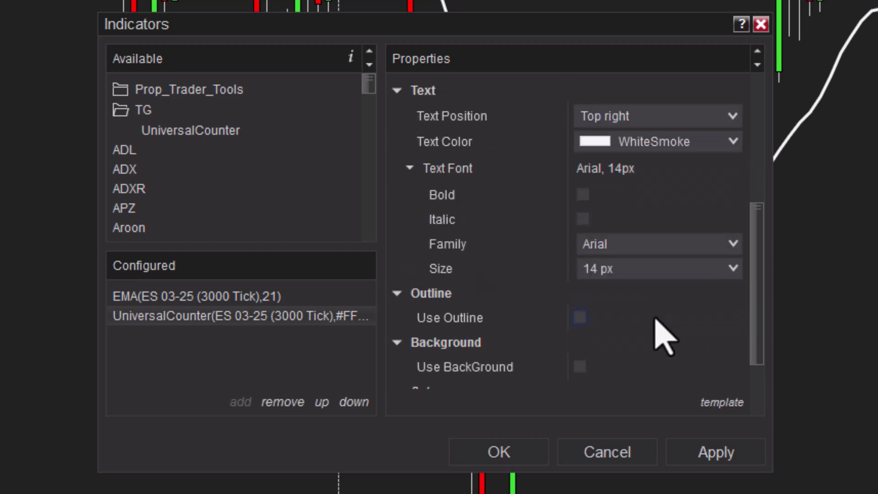
click(647, 247)
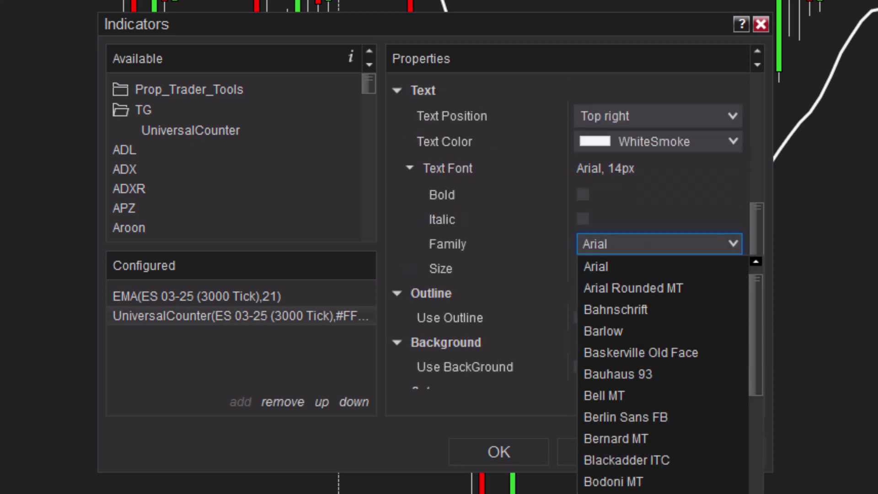
scroll(649, 435, down, 20)
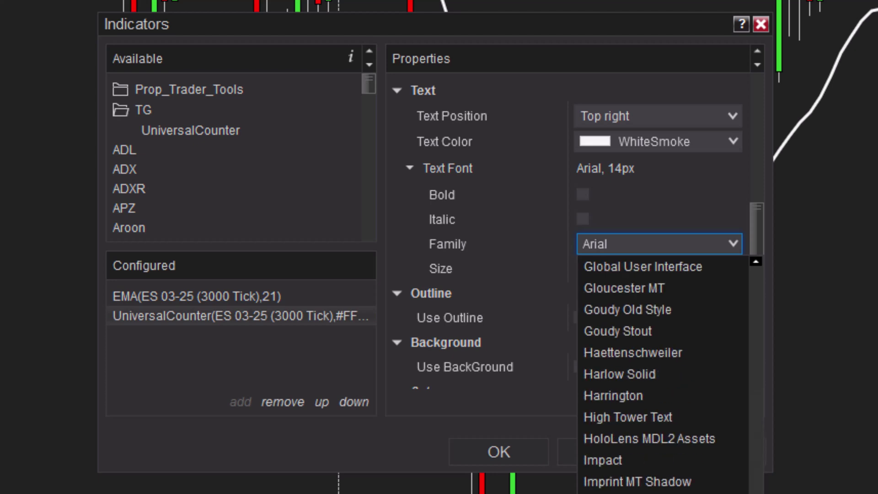
scroll(663, 374, down, 8)
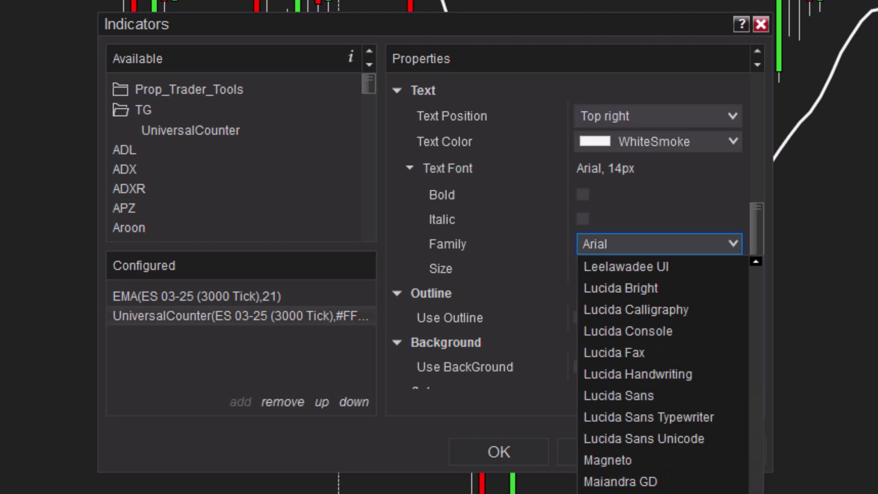
scroll(663, 374, down, 15)
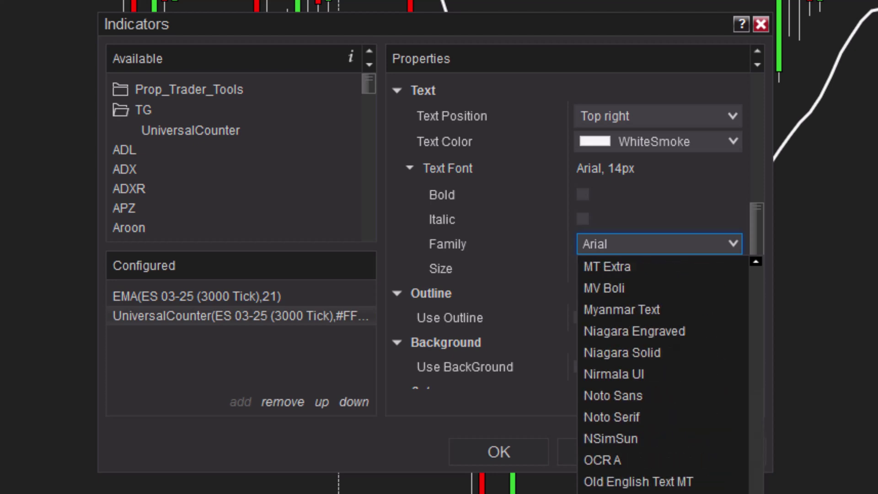
scroll(663, 374, up, 5)
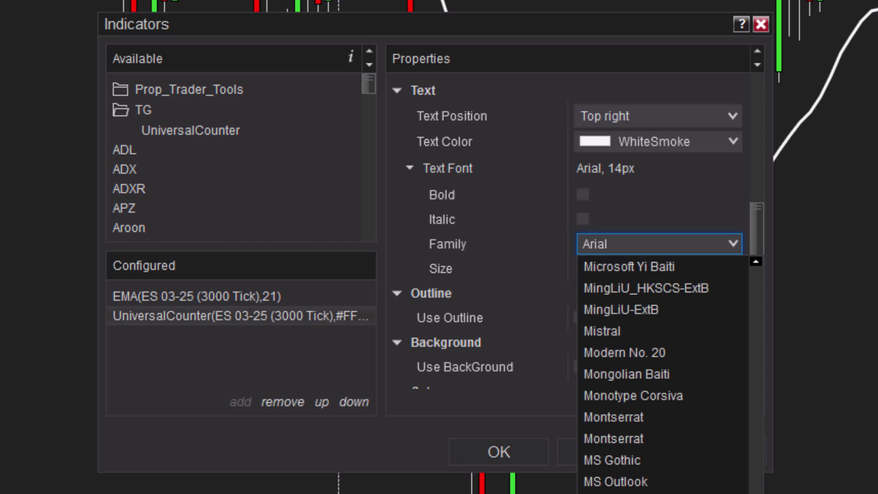
scroll(662, 374, up, 20)
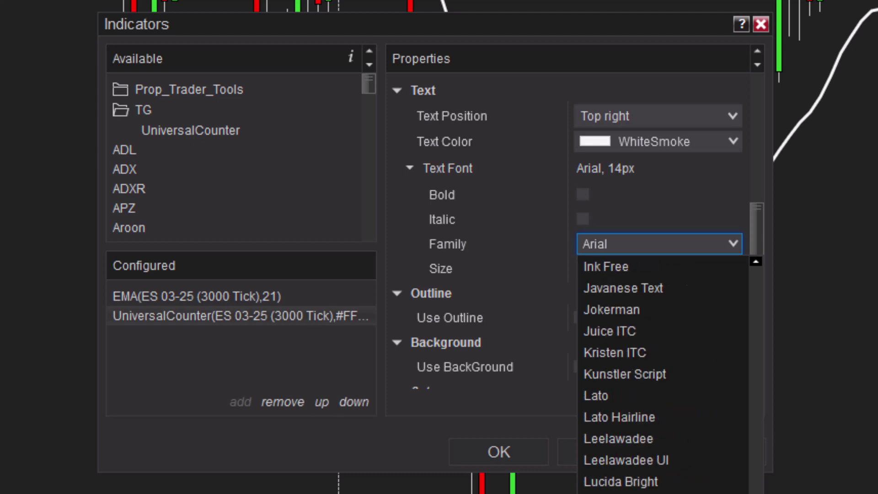
scroll(663, 374, up, 15)
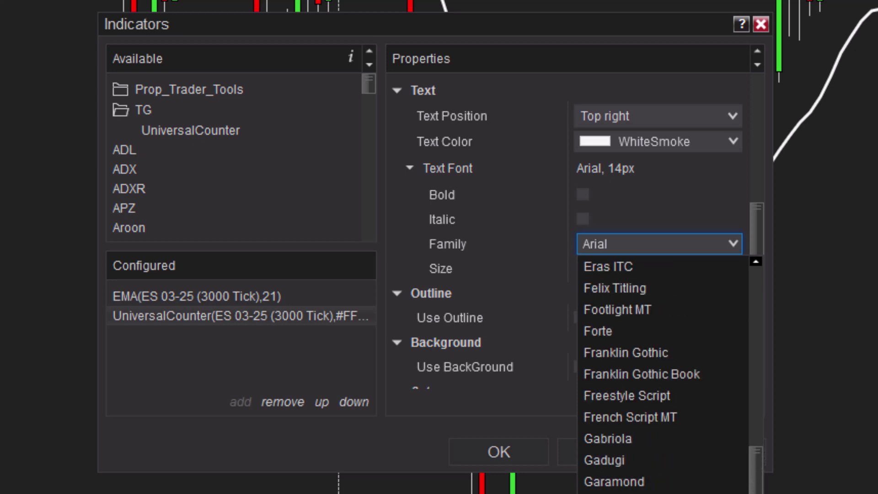
scroll(663, 308, up, 6)
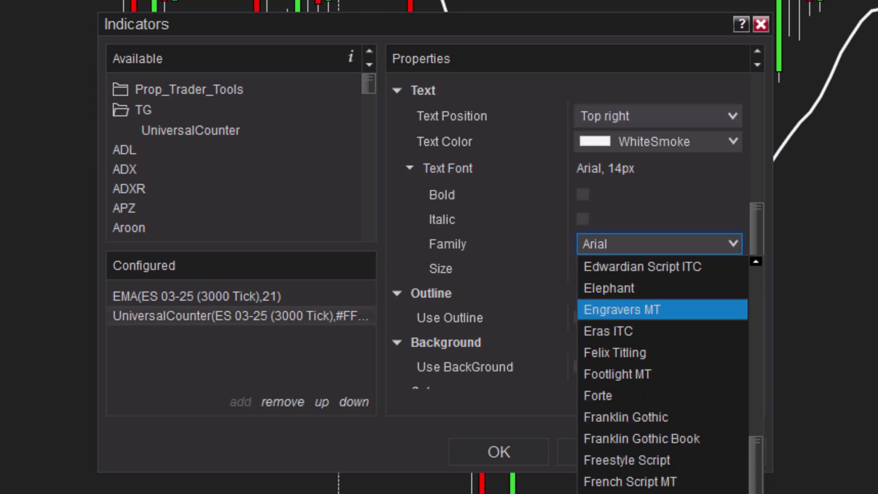
scroll(662, 308, down, 13)
scroll(663, 308, down, 3)
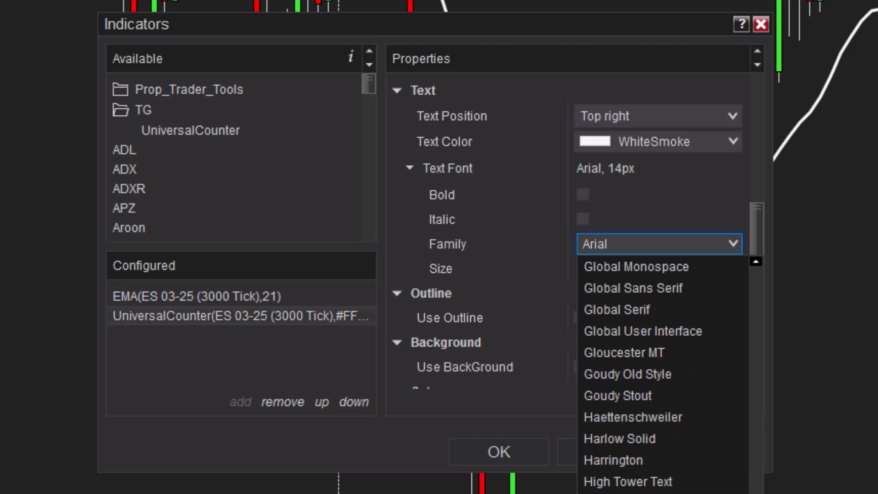
scroll(631, 431, down, 1)
click(631, 436)
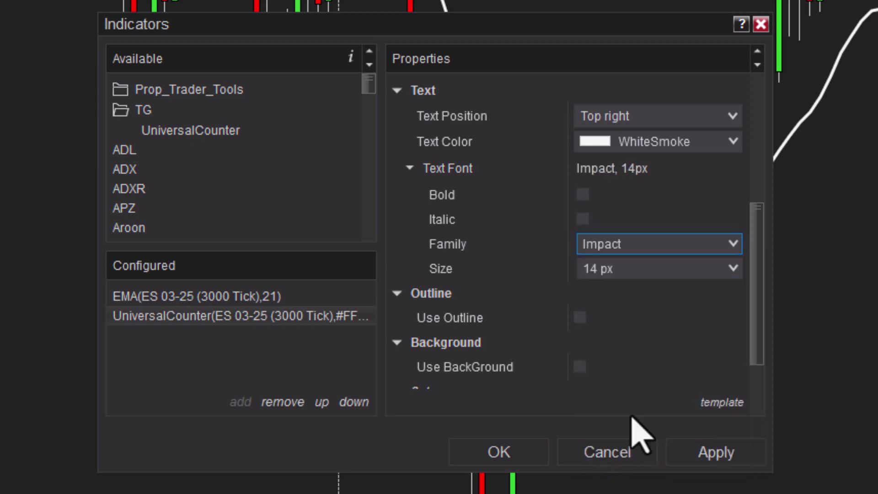
click(633, 272)
scroll(633, 206, down, 1)
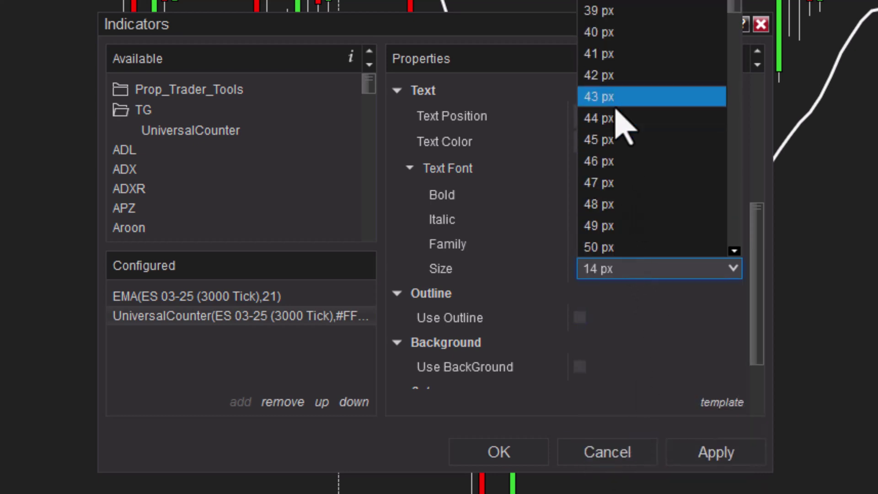
click(599, 32)
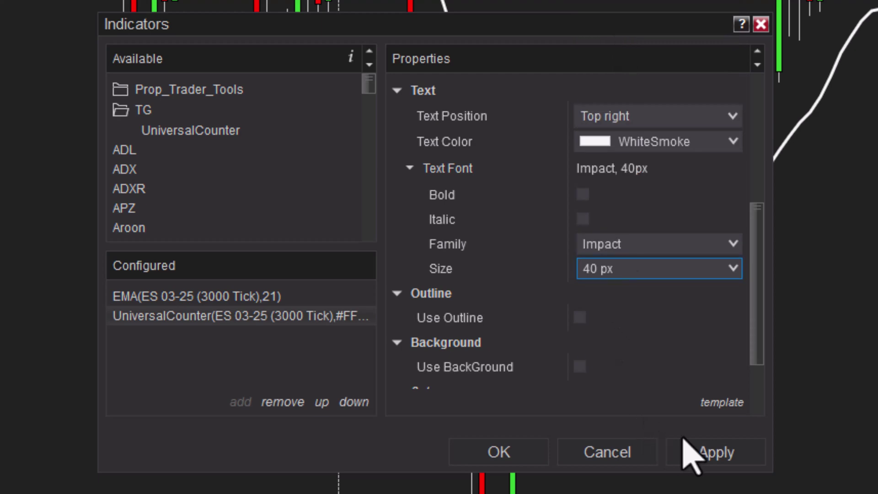
click(698, 457)
click(484, 436)
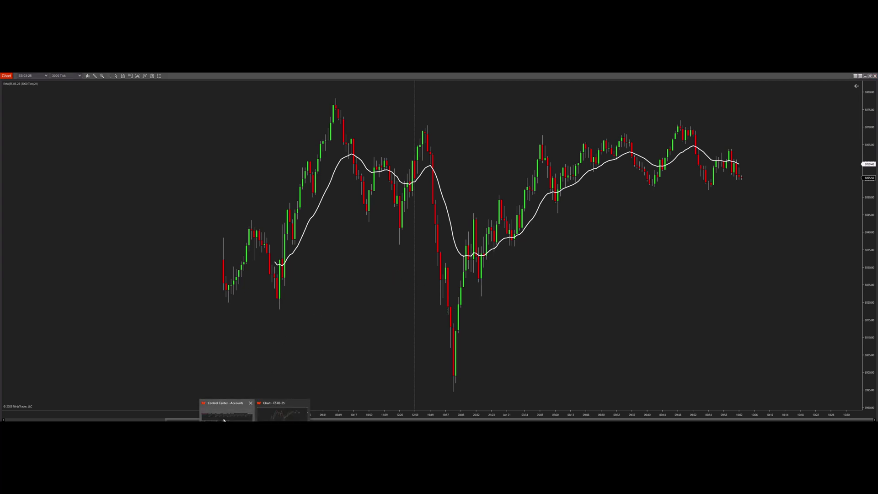
Move the Control Center to the chart's bottom-left, start a data connection, then minimize it.
click(229, 408)
drag(517, 114, 181, 282)
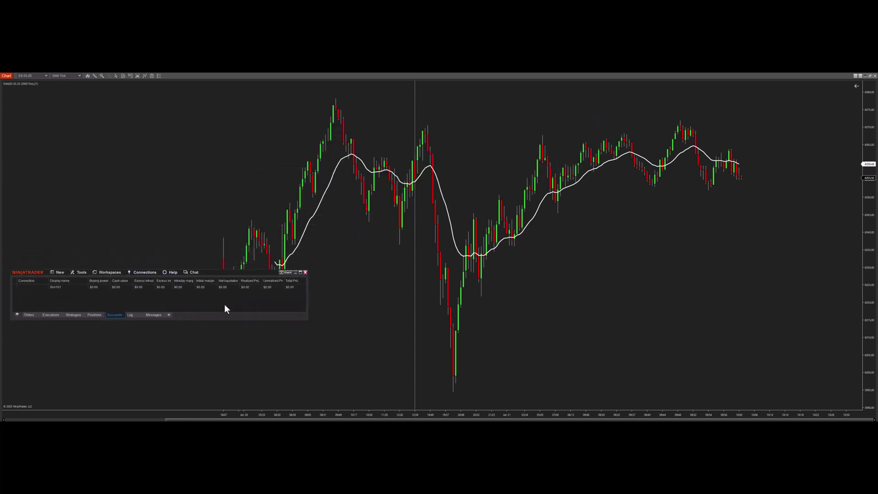
drag(224, 272, 208, 345)
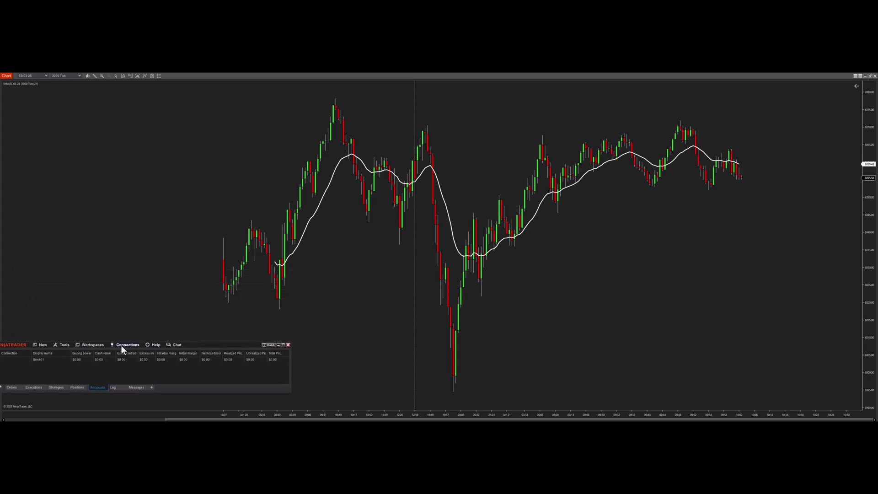
click(123, 345)
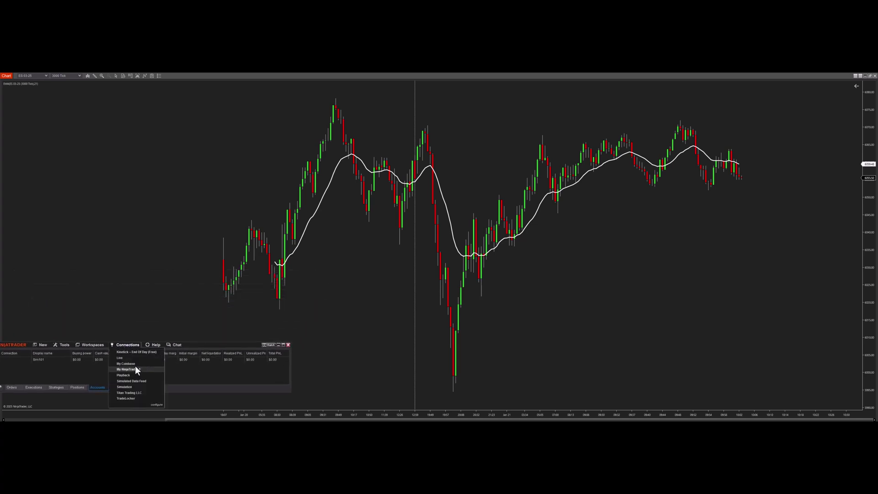
click(133, 392)
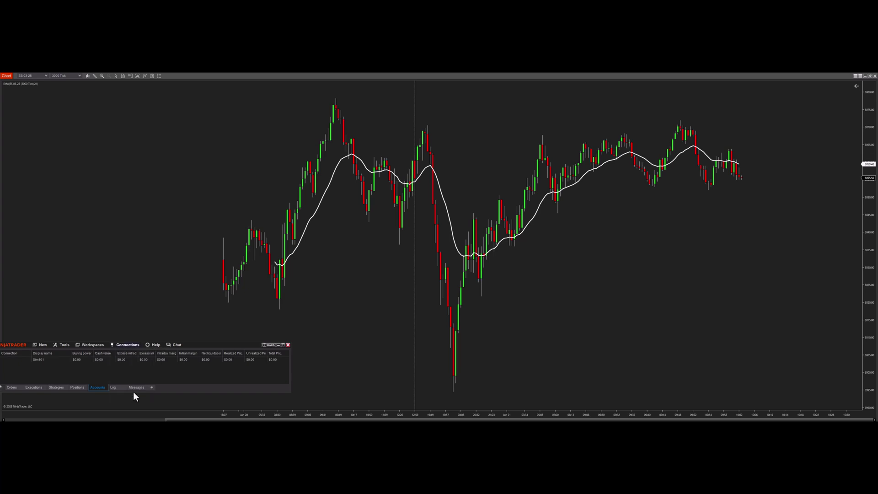
click(278, 345)
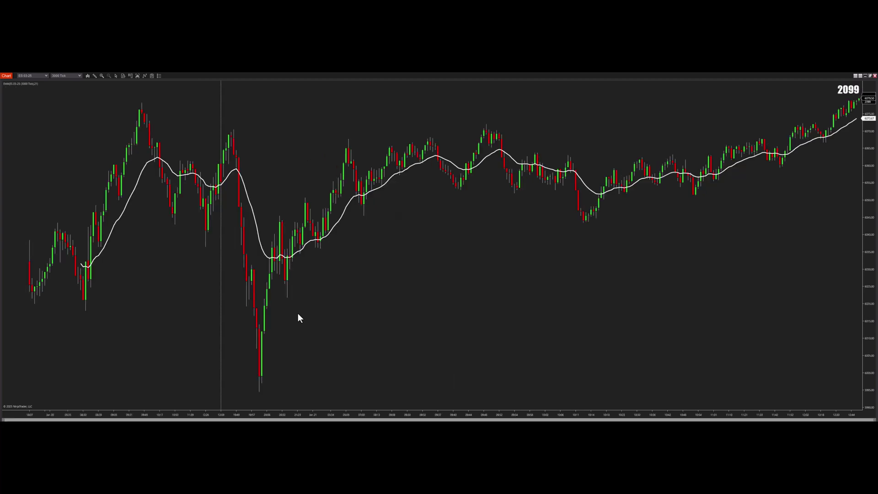
Drag the ES 03-25 bars left to leave empty space right of the latest bar.
drag(451, 296, 378, 297)
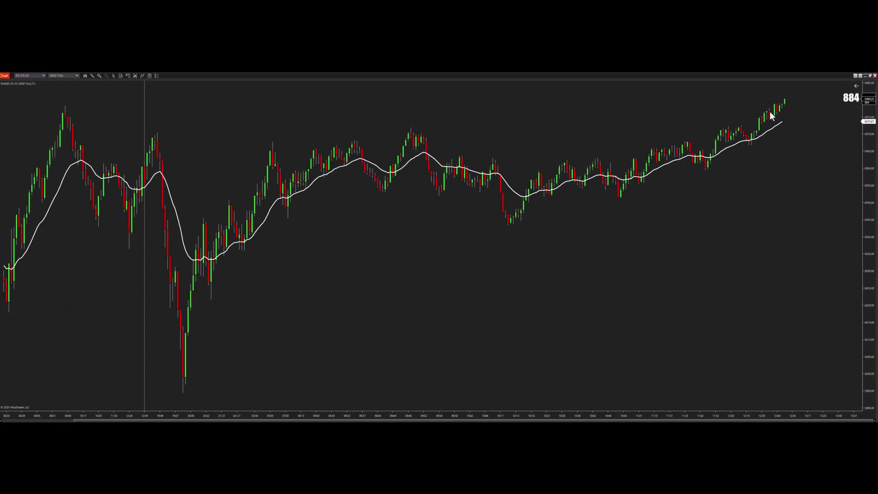
Draw a Trend Channel along the recent ES 03-25 uptrend on the chart's right side.
click(95, 76)
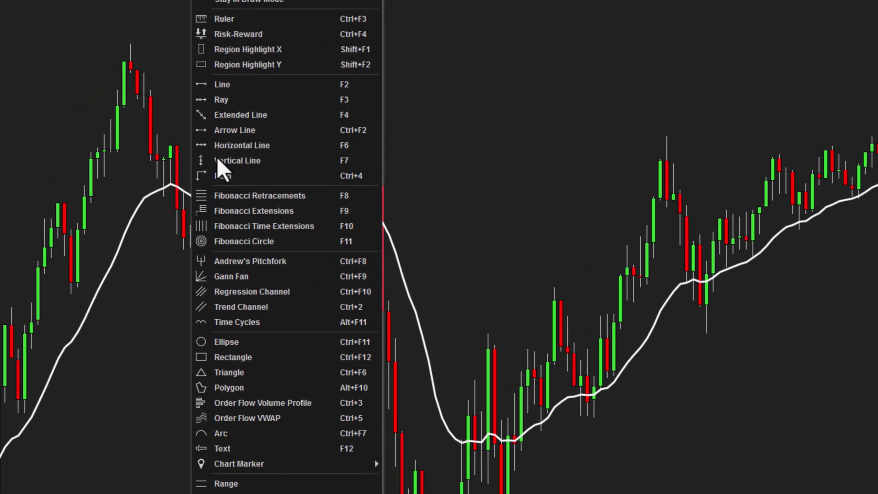
click(144, 155)
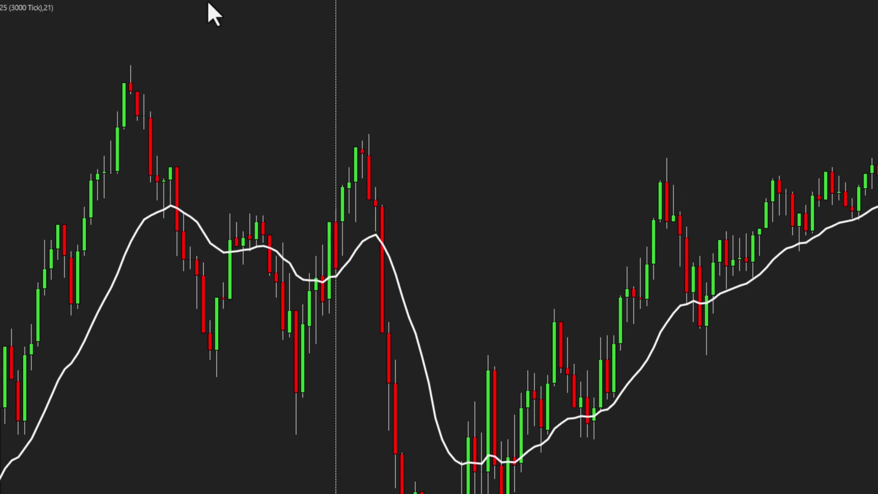
click(201, 15)
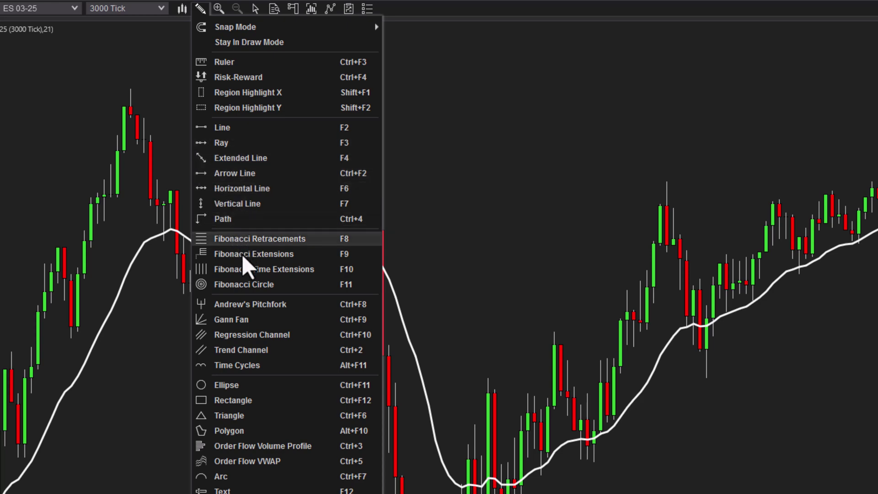
click(229, 349)
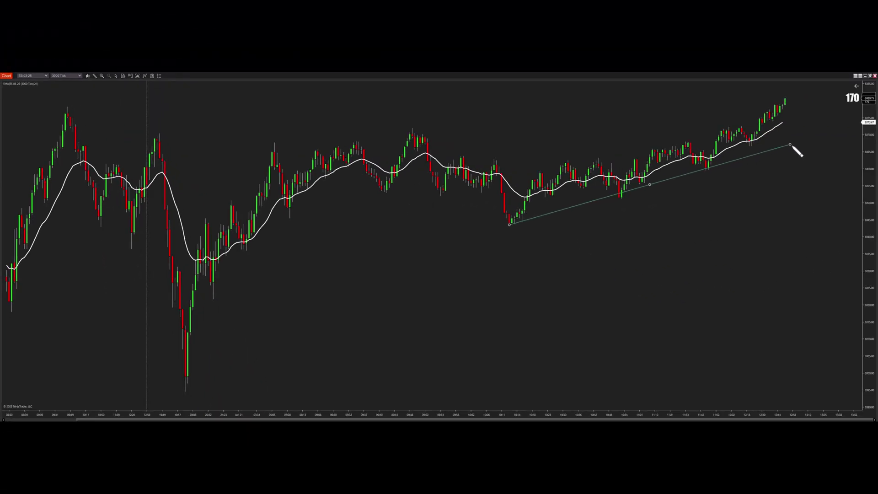
click(790, 145)
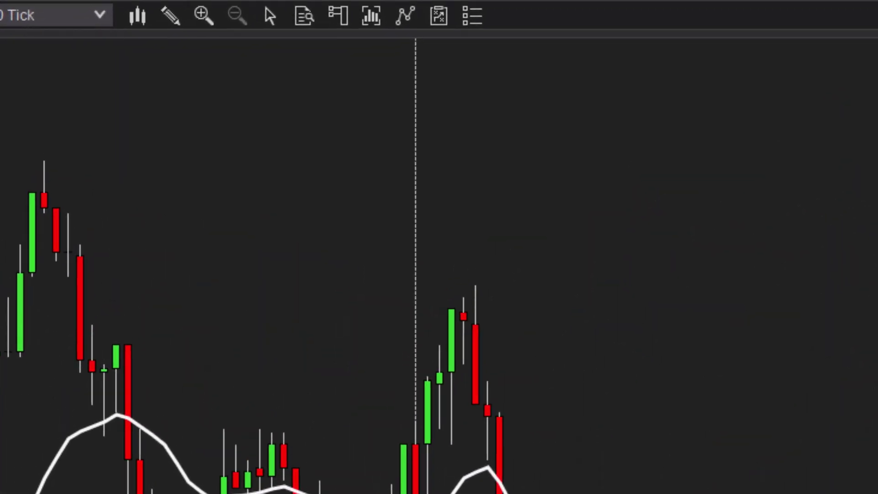
Show the Chart Trader panel beside the chart and choose Custom as the ATM strategy.
click(340, 22)
click(382, 76)
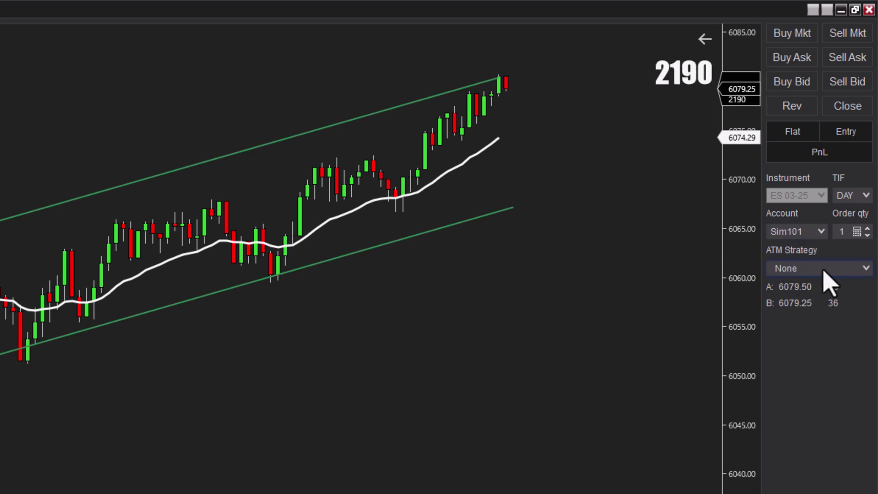
click(864, 269)
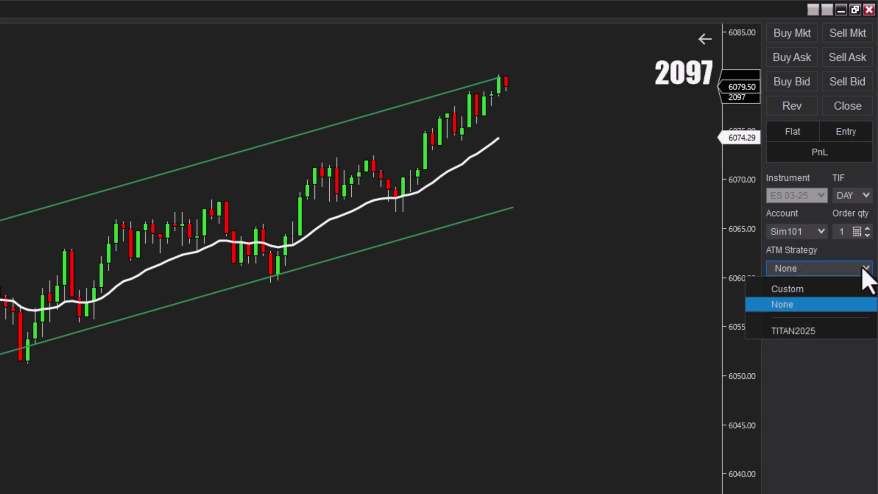
click(800, 289)
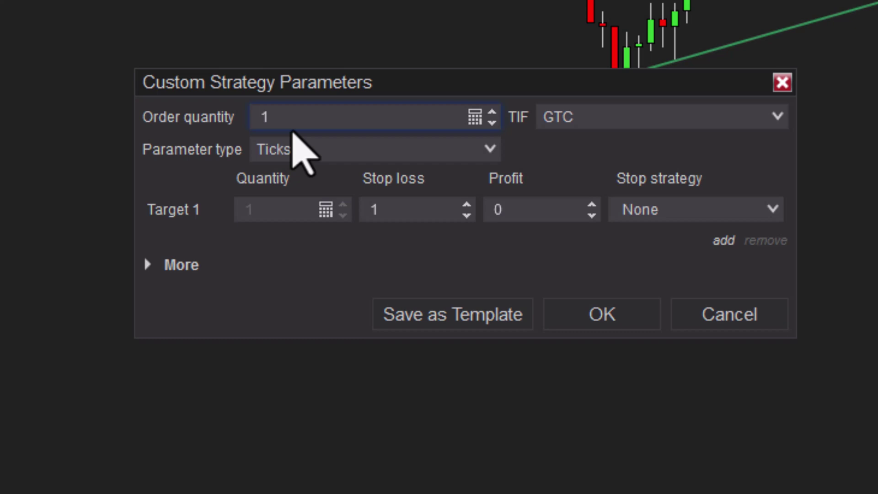
Set the ATM stop loss to 20 ticks and profit target to 40, then choose a Custom stop strategy.
key(Tab)
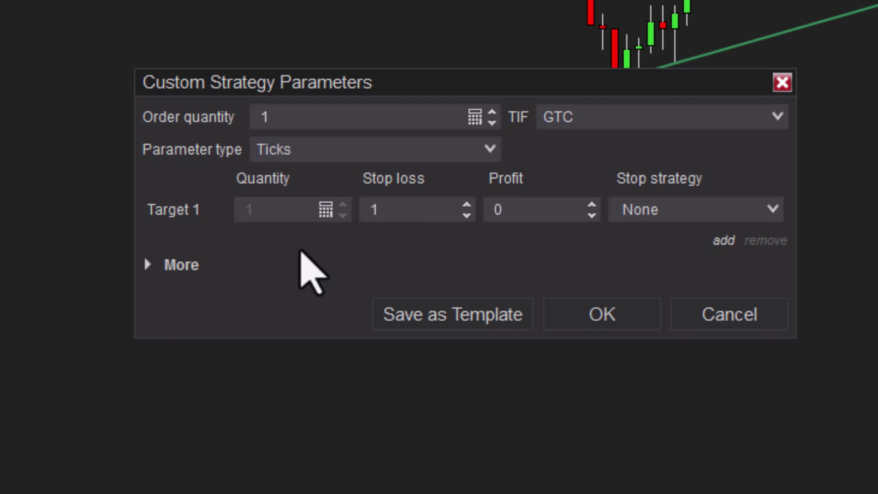
click(366, 211)
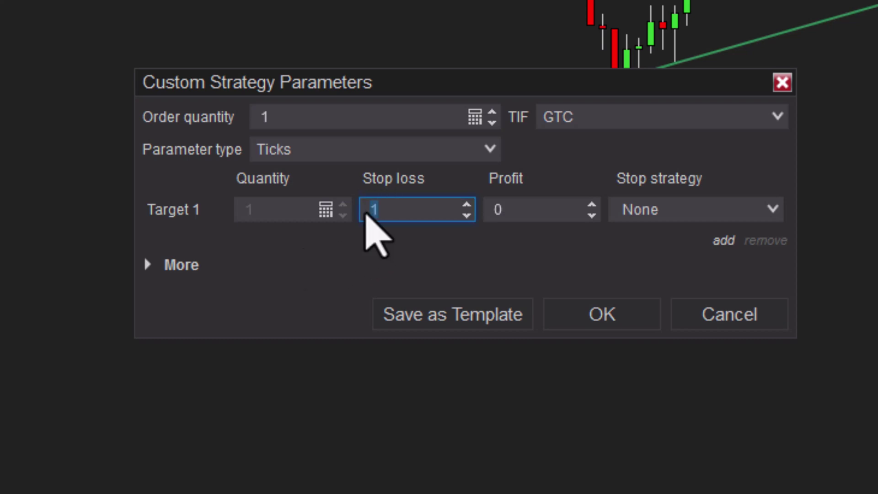
text(20)
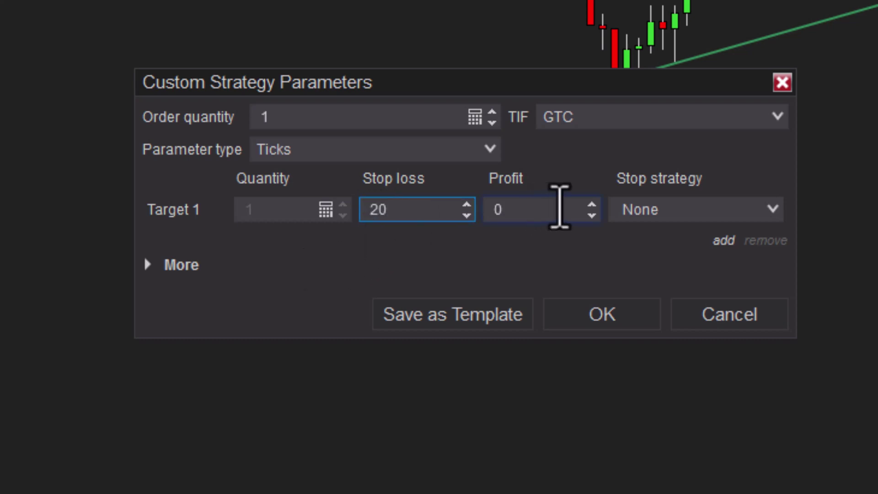
click(547, 211)
drag(548, 211, 487, 217)
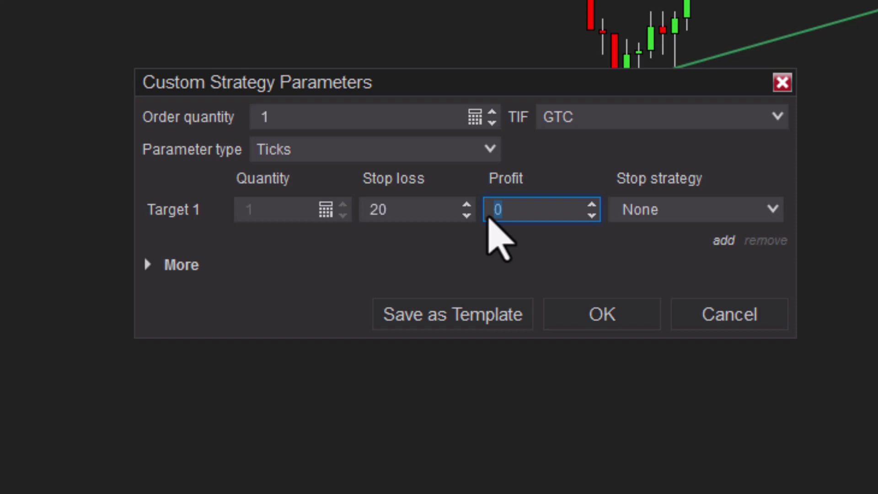
text(40)
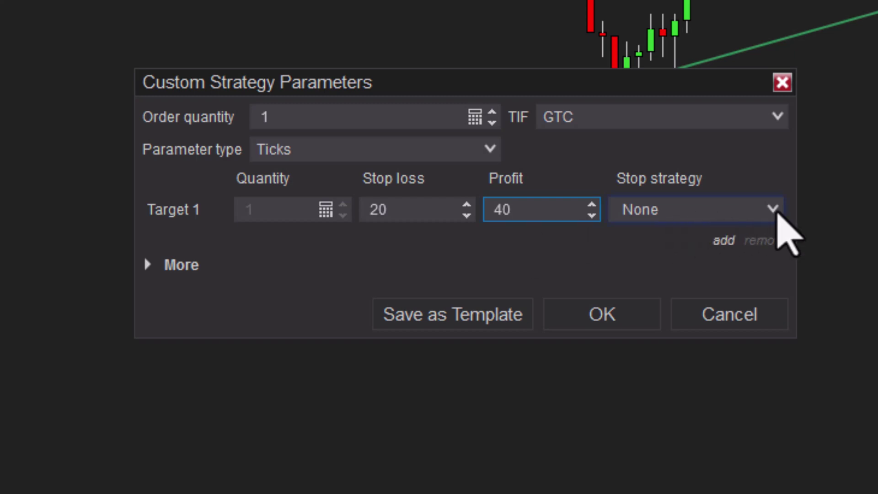
click(773, 213)
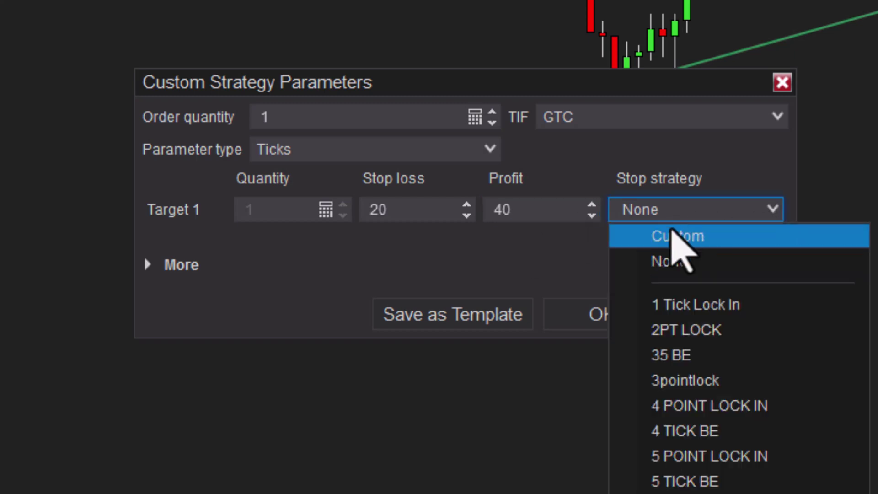
click(672, 234)
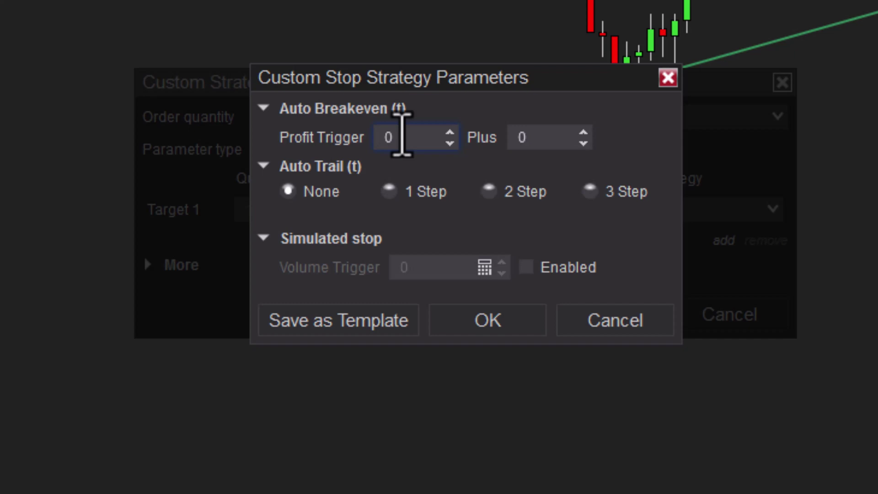
Set Auto Breakeven profit trigger to 12 ticks and Plus to 1 tick, then confirm.
click(401, 134)
text(12)
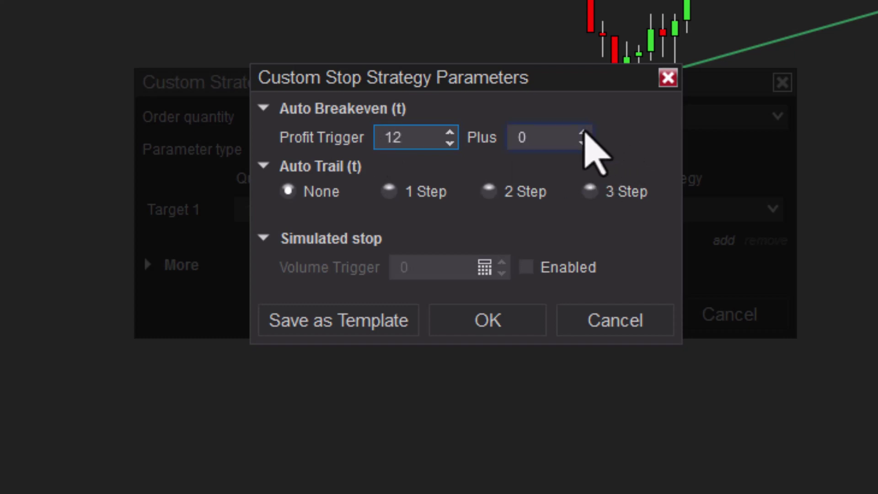
click(583, 132)
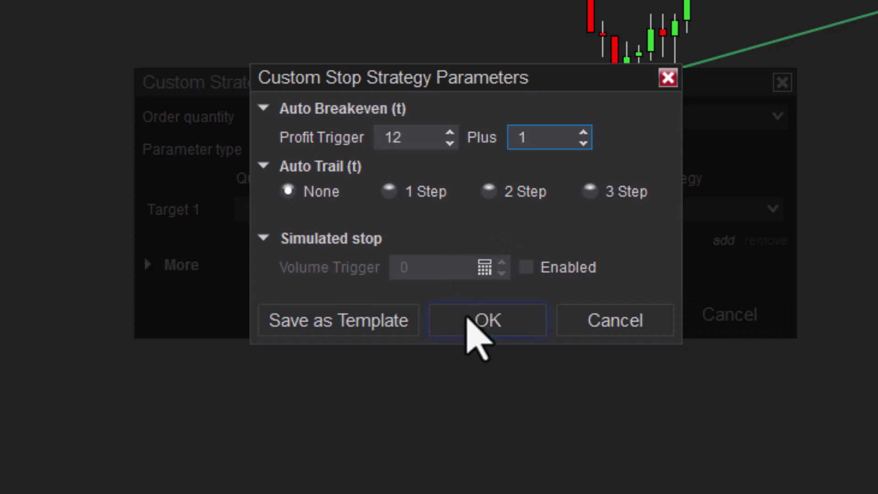
click(467, 315)
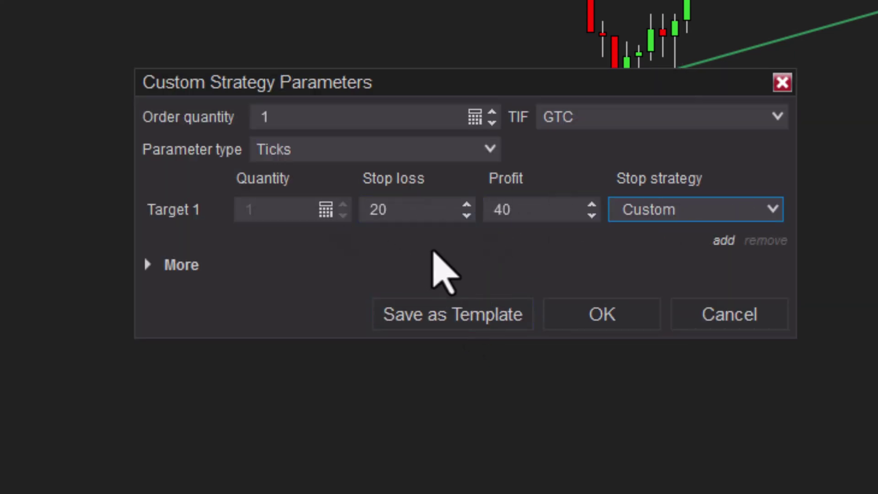
Save the custom ATM settings as template 'Youtube Test ATM' and close the parameters window.
click(435, 314)
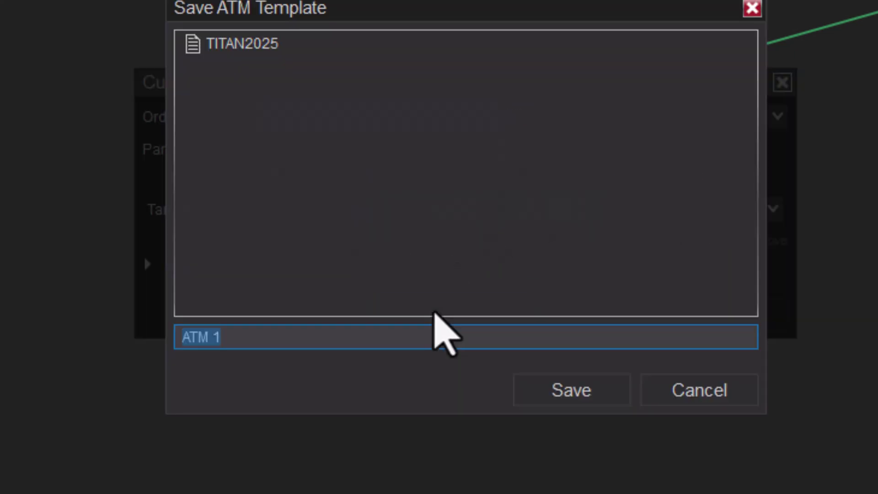
text(Youtub)
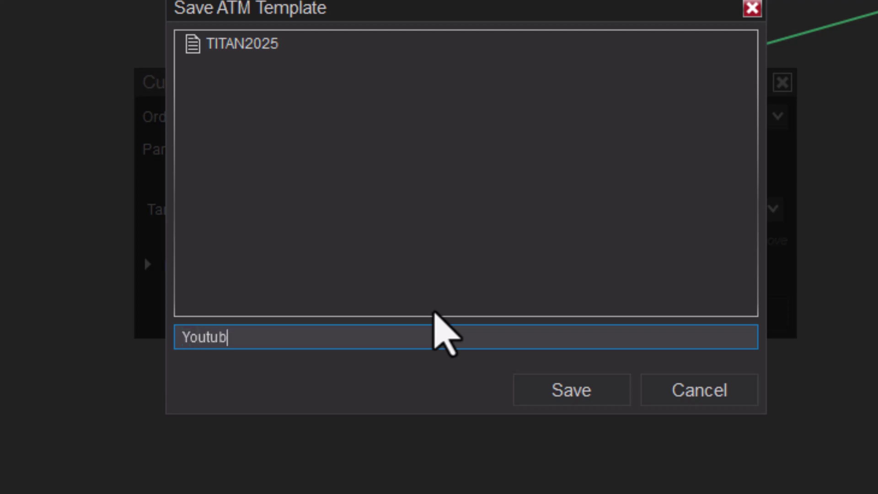
text(e Test)
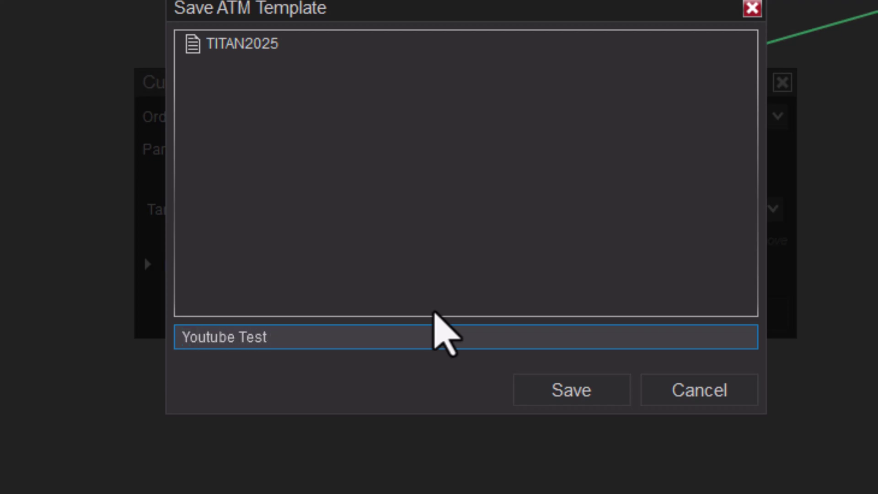
text( ATM)
click(269, 337)
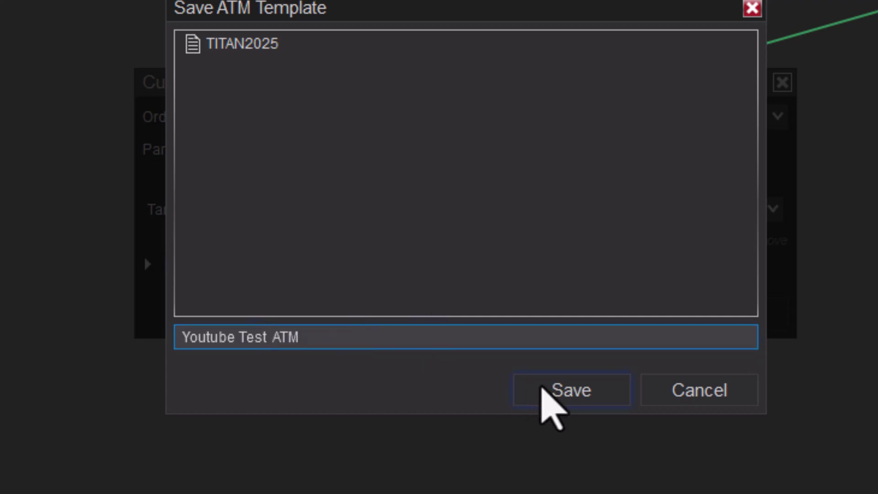
click(542, 388)
click(551, 314)
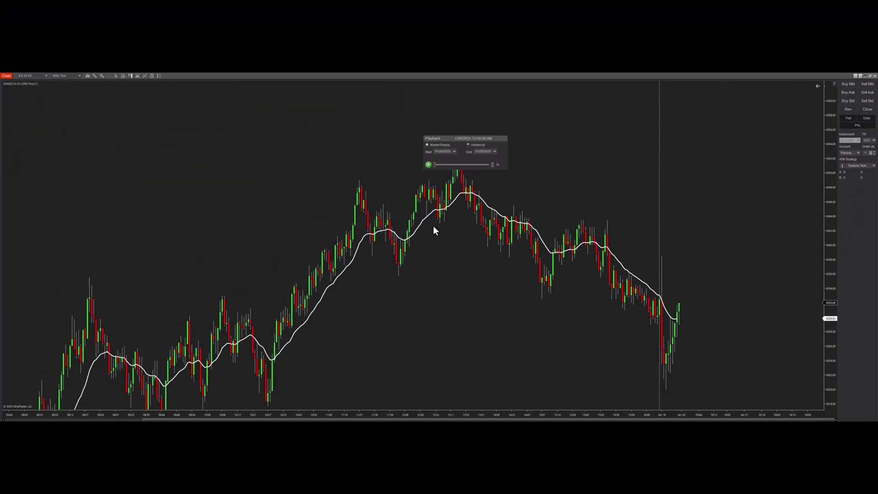
Move the Playback window off the price action and raise the replay speed to 8x.
drag(467, 141, 268, 133)
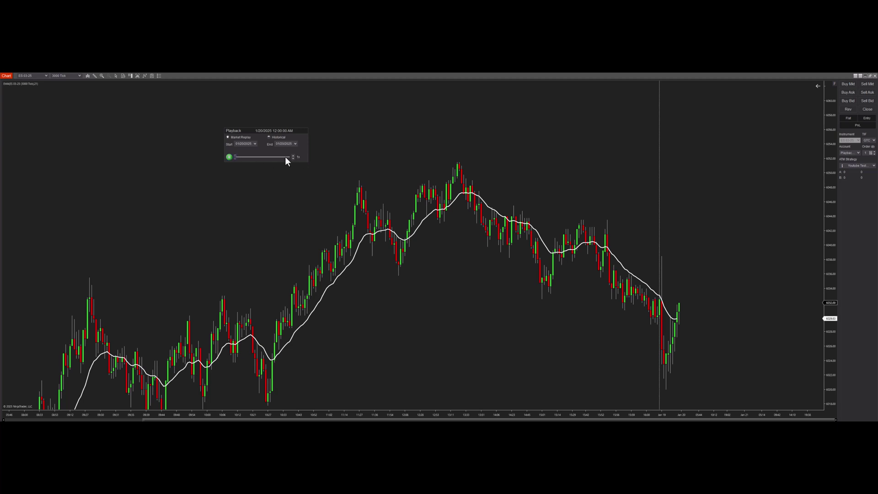
scroll(293, 155, up, 3)
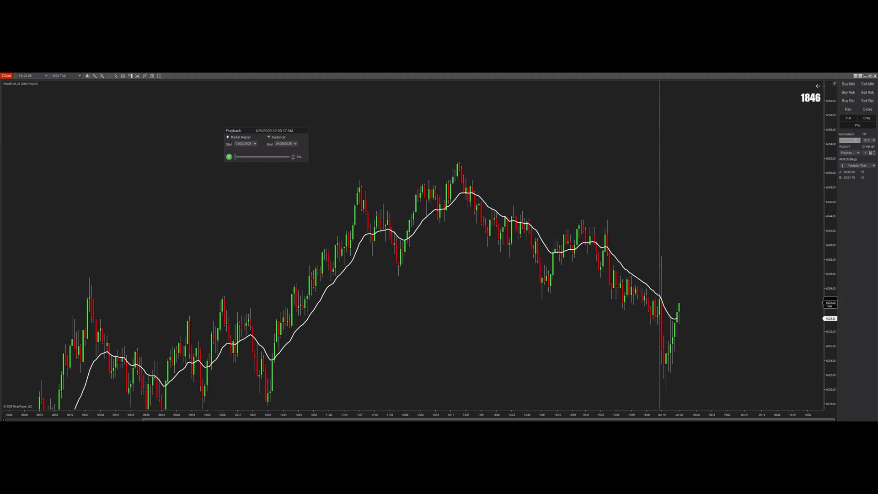